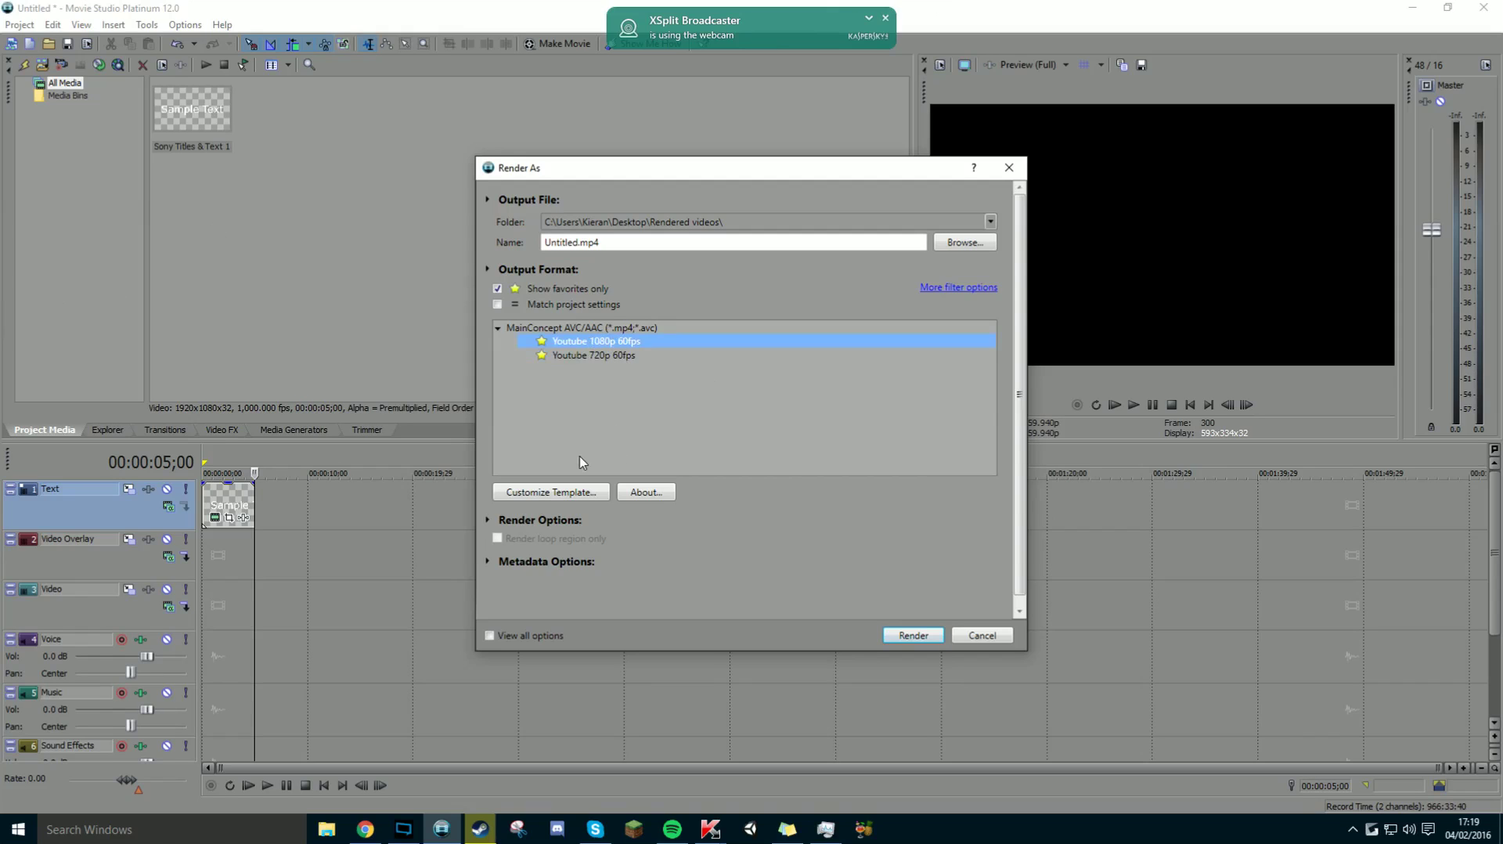
Step: Open Customize Template for the Youtube 1080p 60fps MP4 render template
{"action": "left_click", "coordinate": [565, 492]}
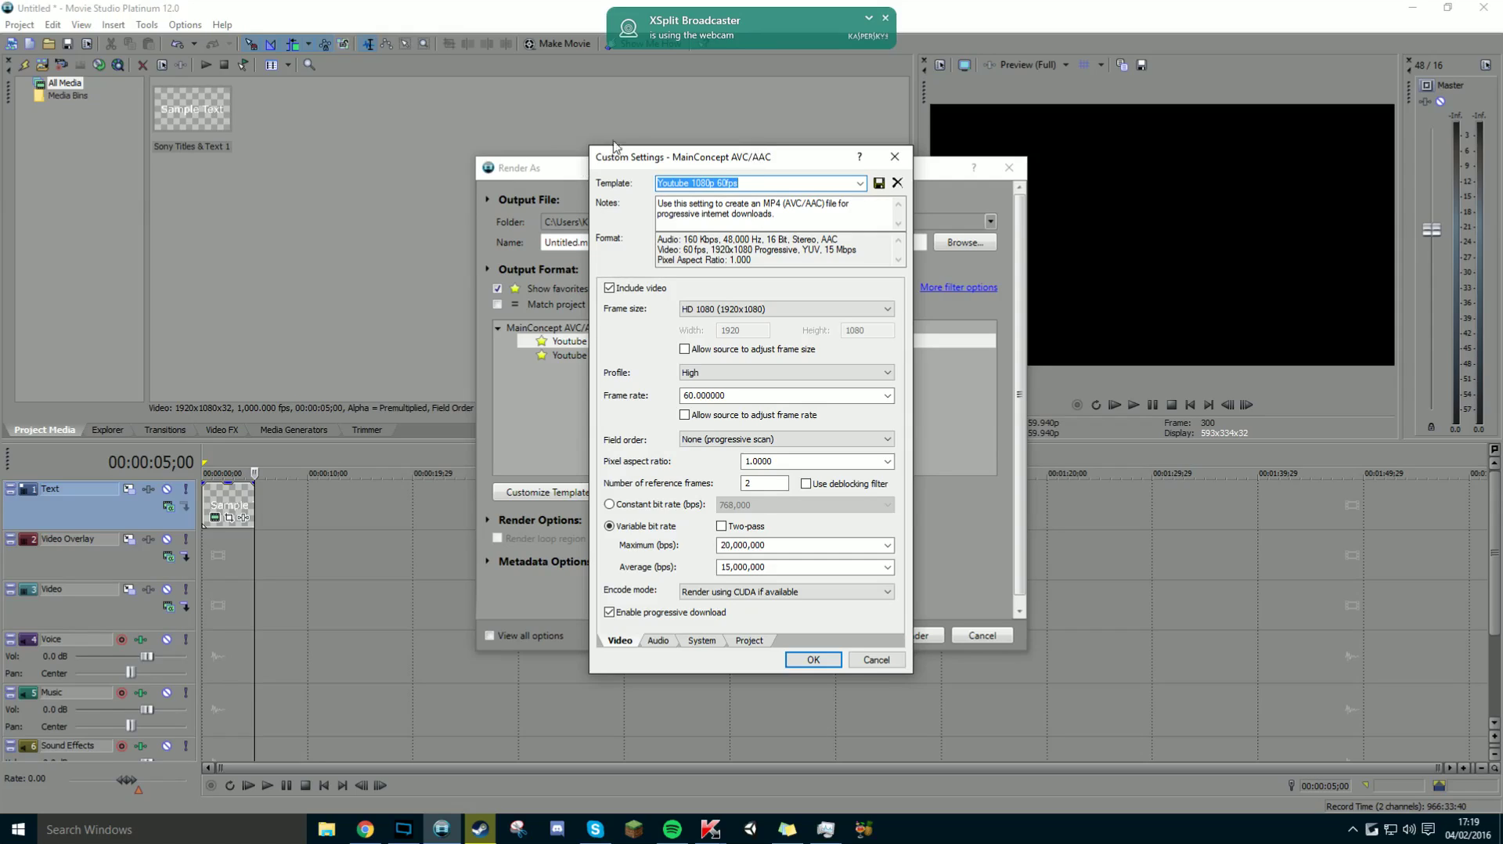
{"action": "left_click", "coordinate": [708, 184]}
{"action": "double_click", "coordinate": [768, 182]}
{"action": "left_click", "coordinate": [744, 182]}
{"action": "left_click", "coordinate": [703, 310]}
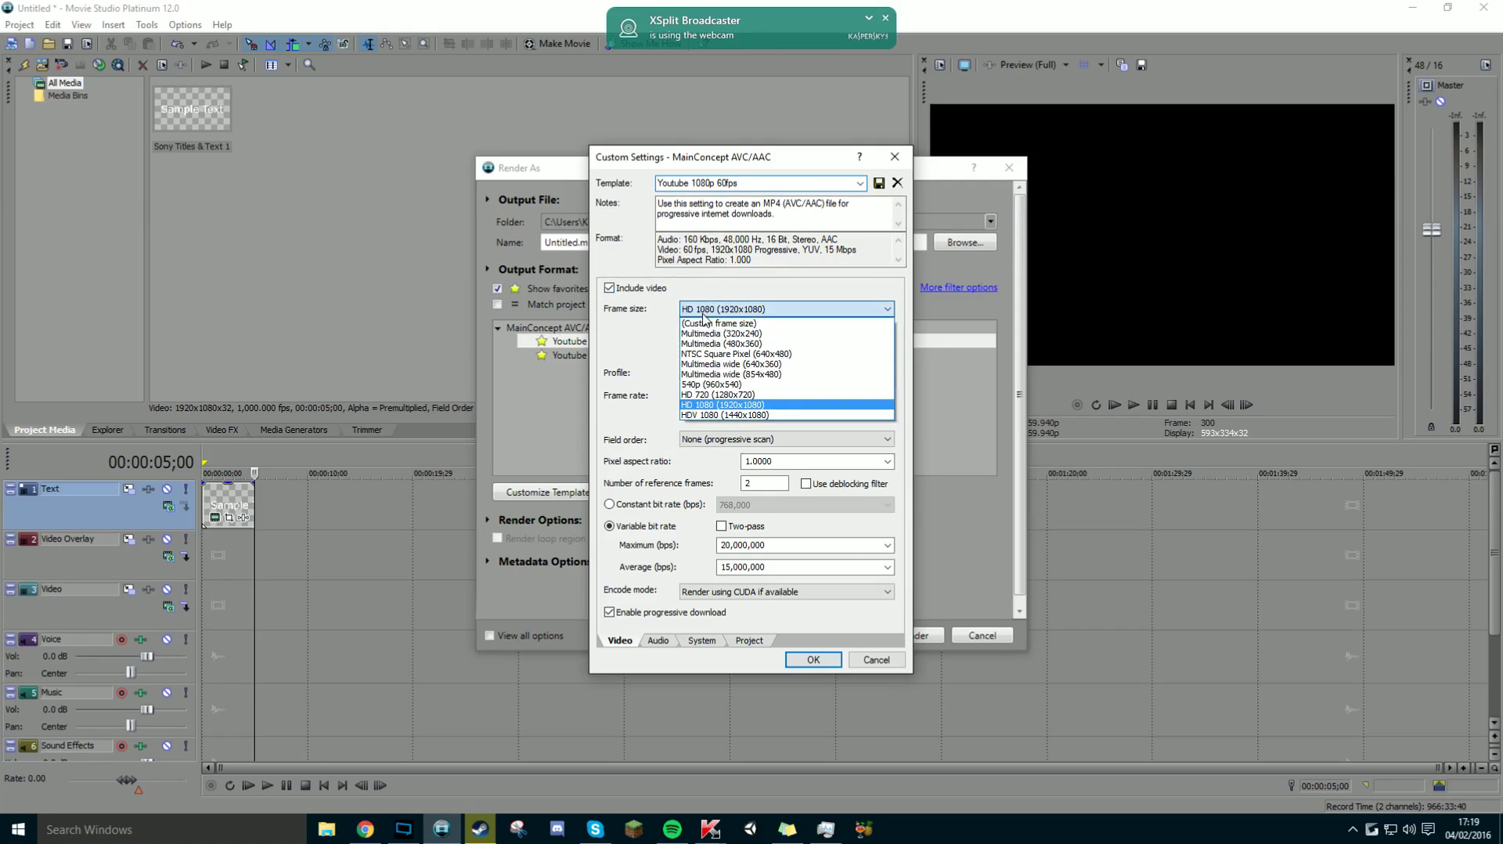
{"action": "left_click", "coordinate": [718, 395]}
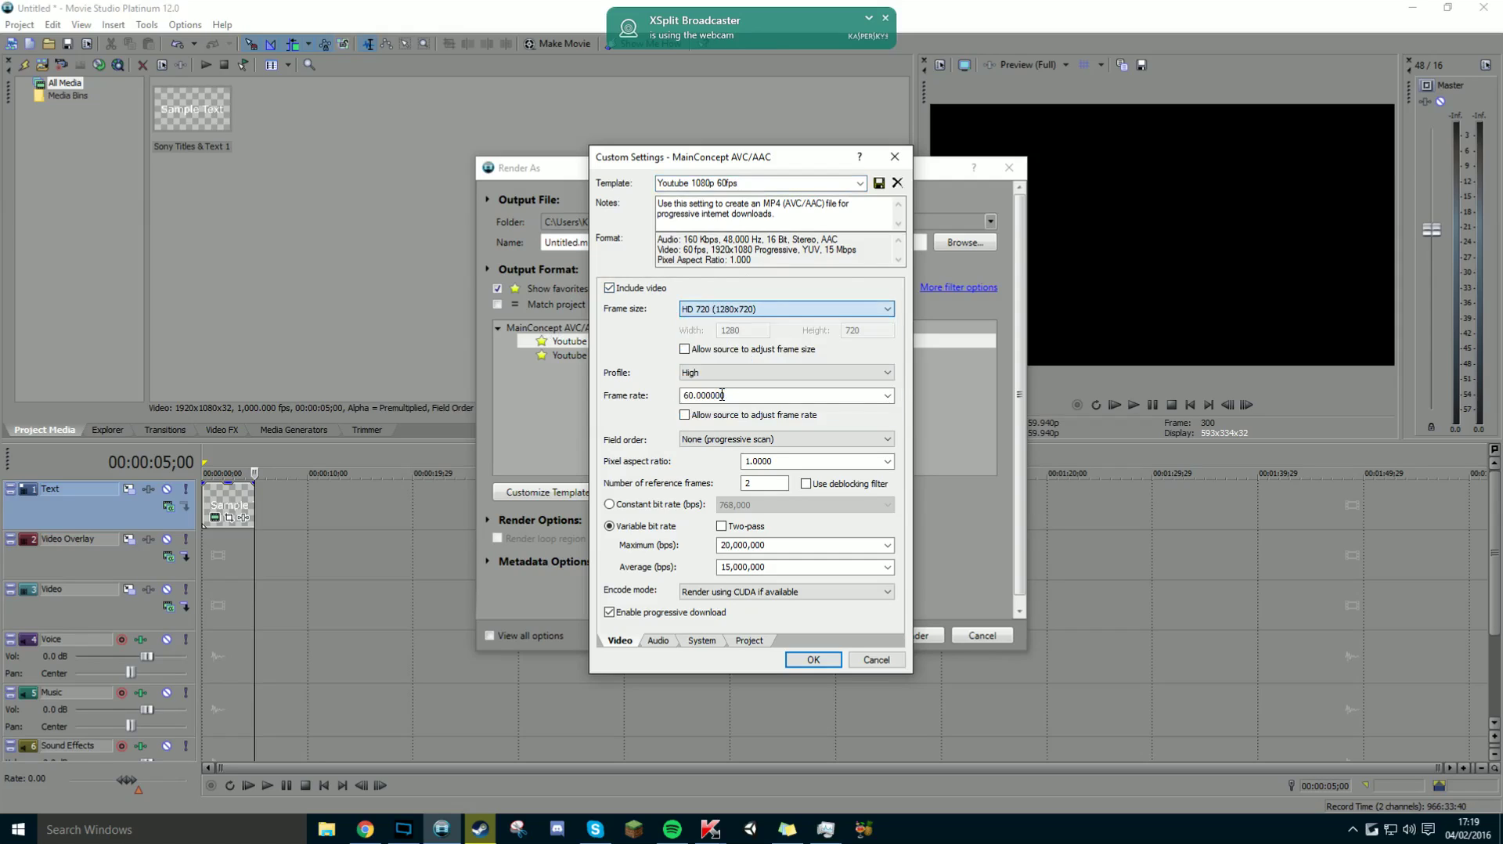
{"action": "left_click", "coordinate": [720, 309]}
{"action": "left_click", "coordinate": [715, 405]}
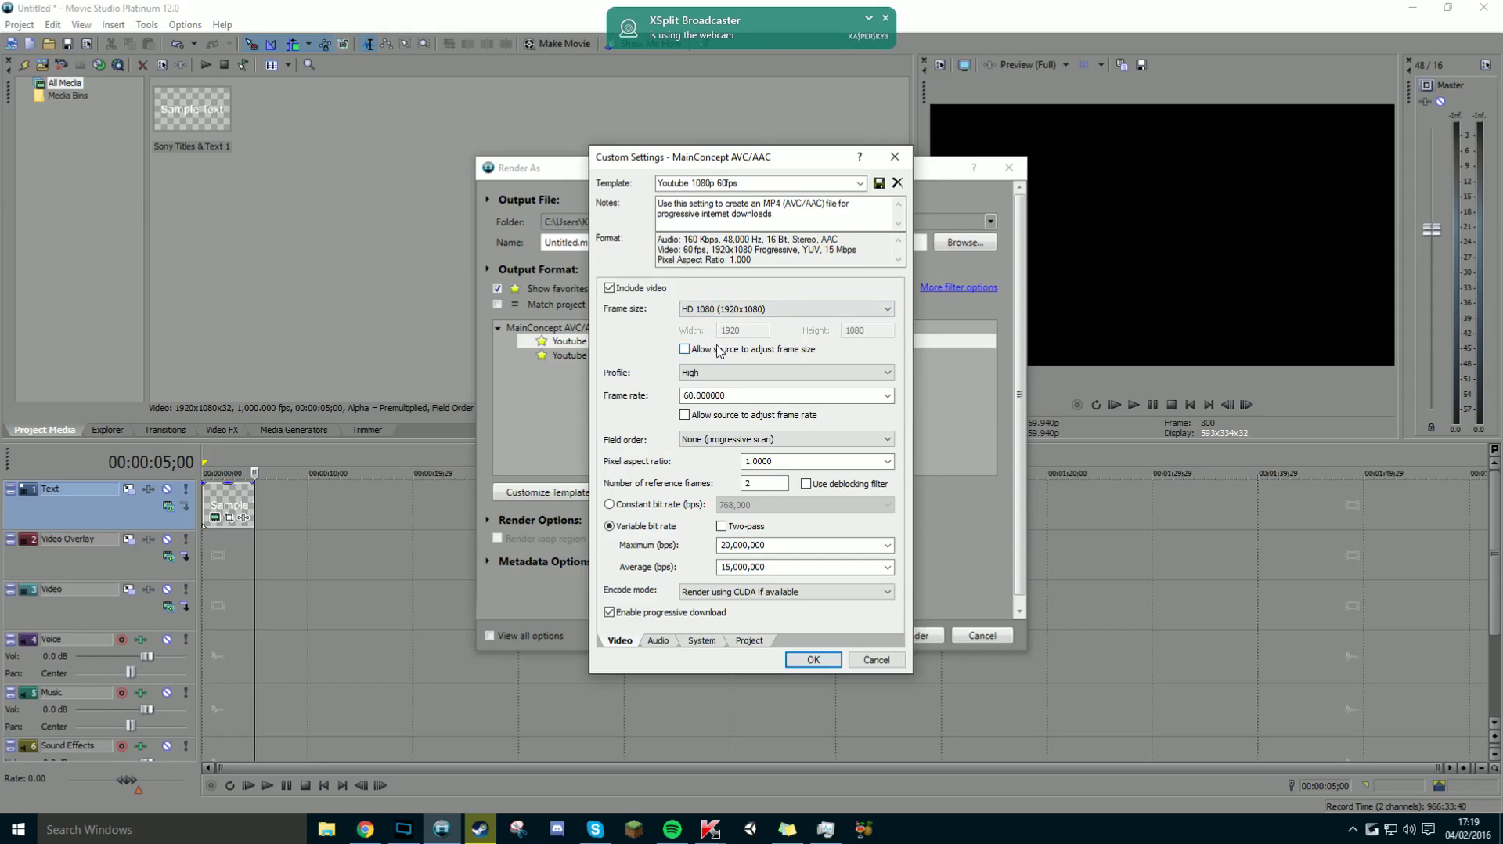
{"action": "left_click", "coordinate": [740, 371]}
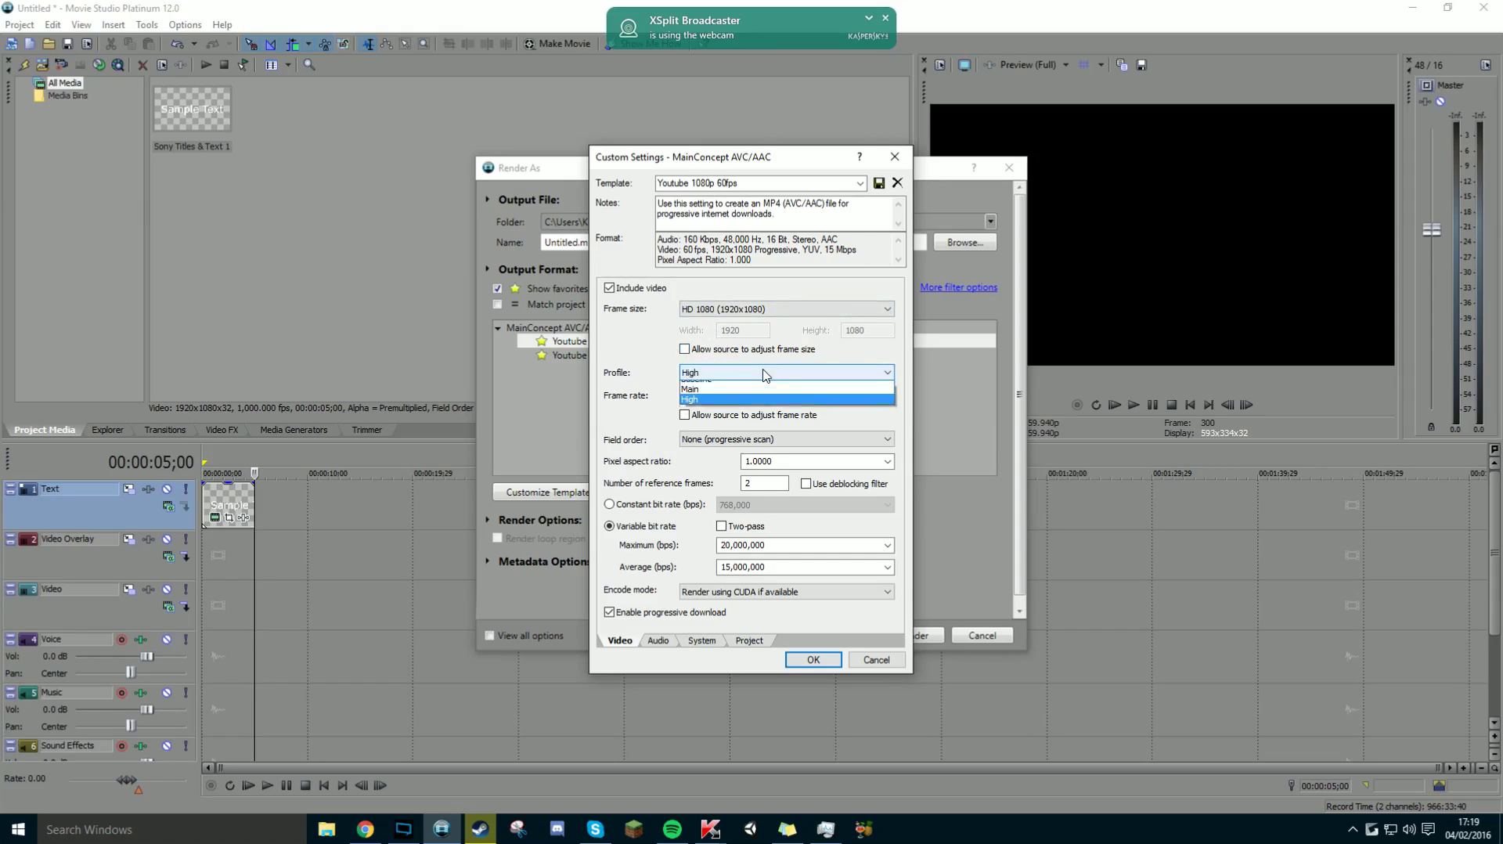
{"action": "left_click", "coordinate": [765, 380]}
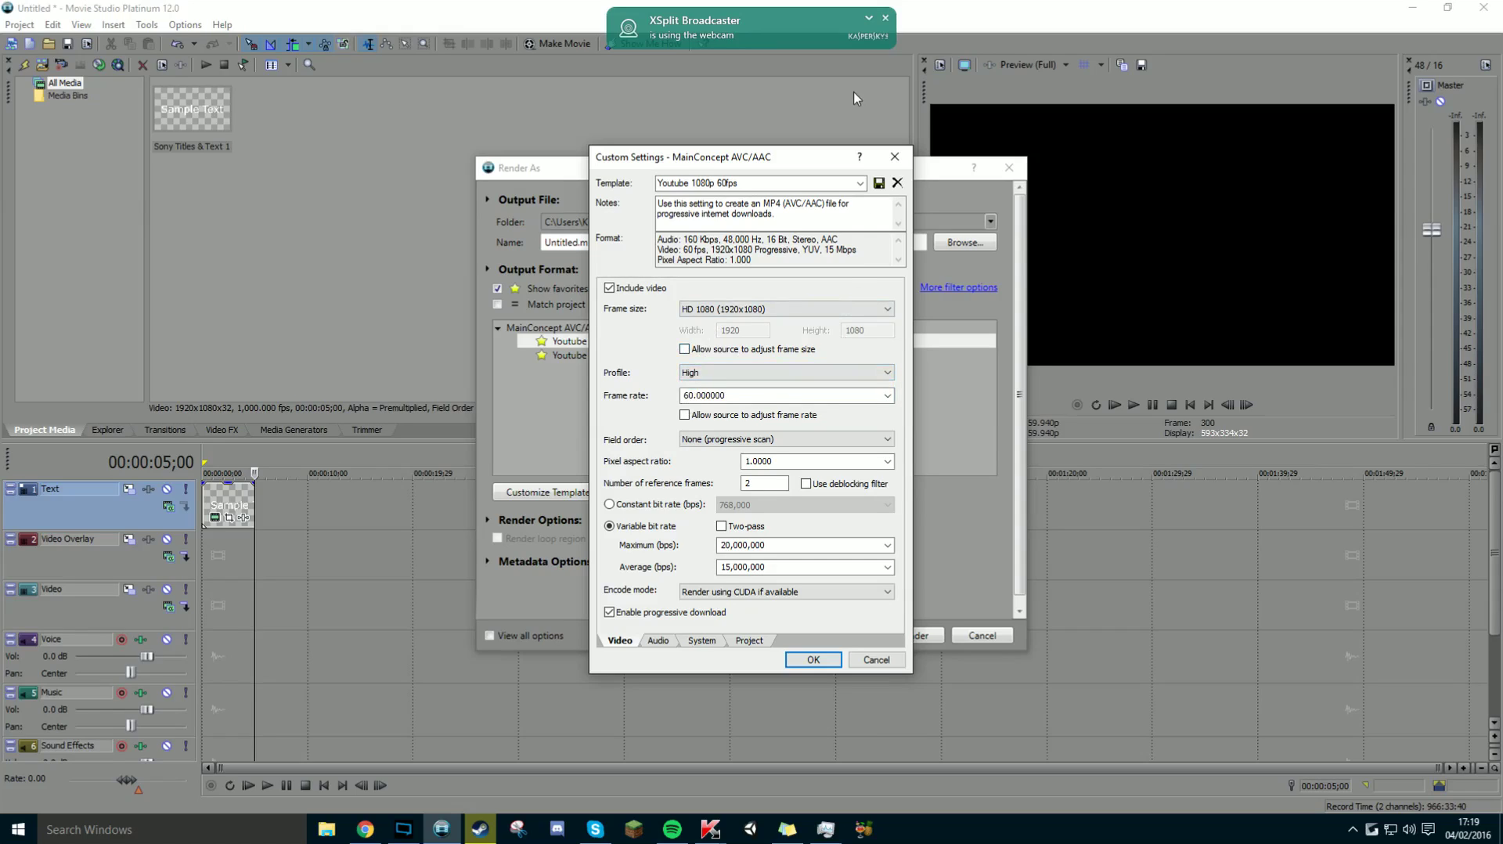
{"action": "left_click", "coordinate": [814, 395]}
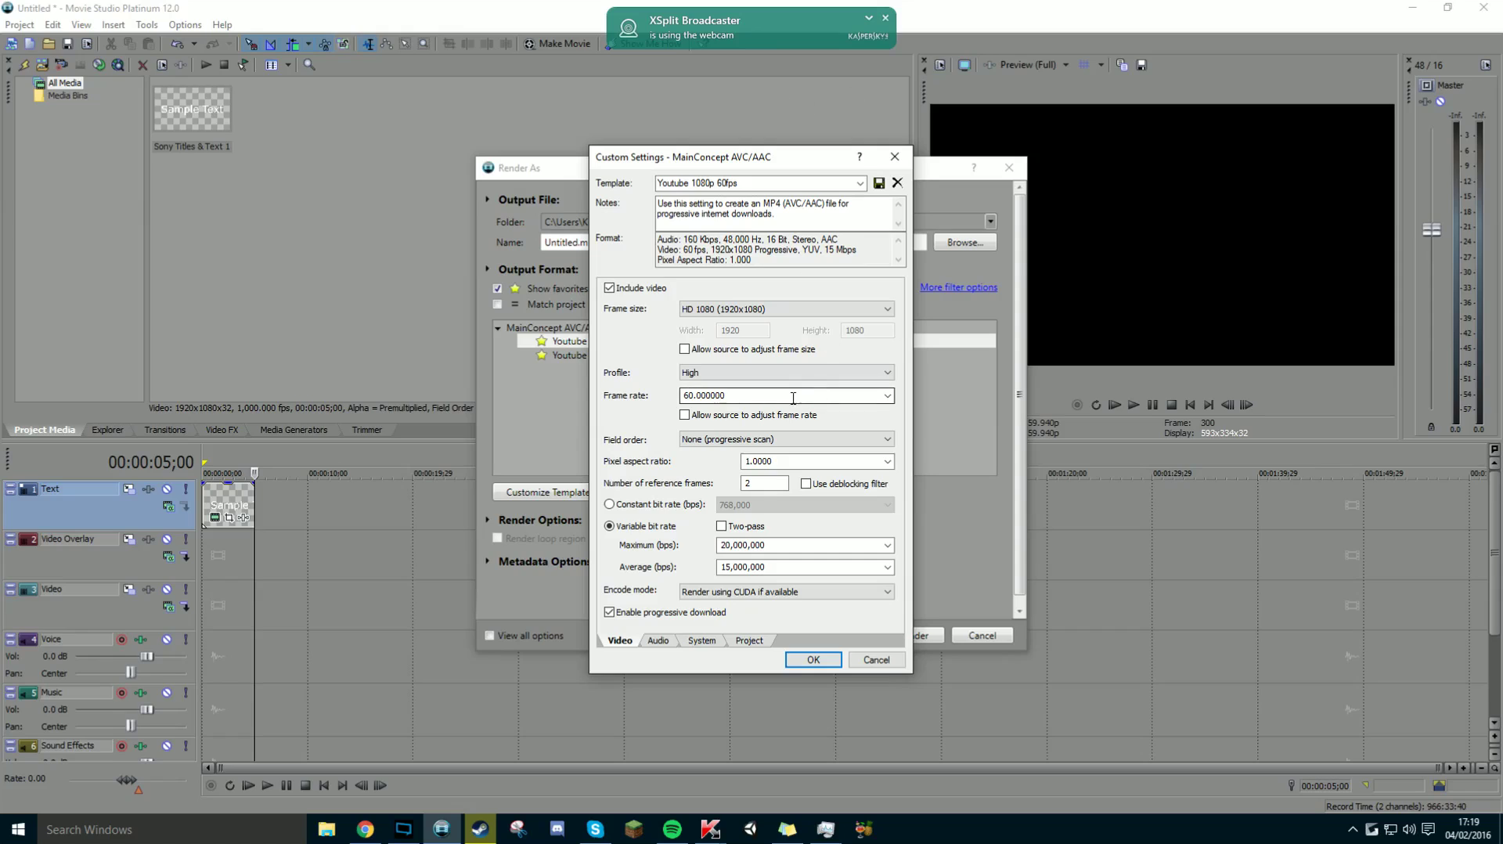
{"action": "left_click", "coordinate": [887, 395]}
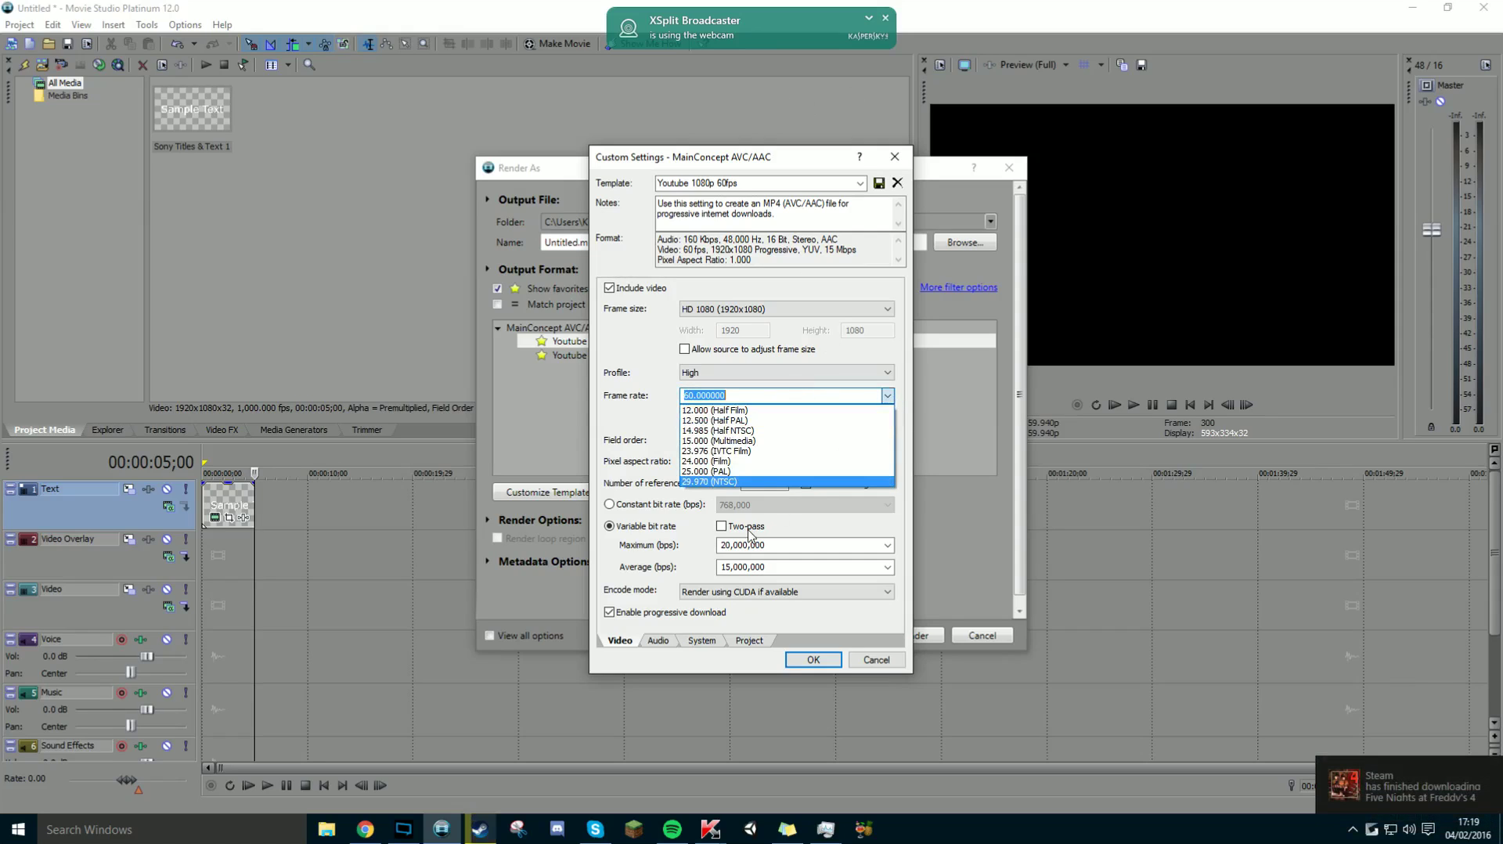
{"action": "left_click", "coordinate": [614, 424]}
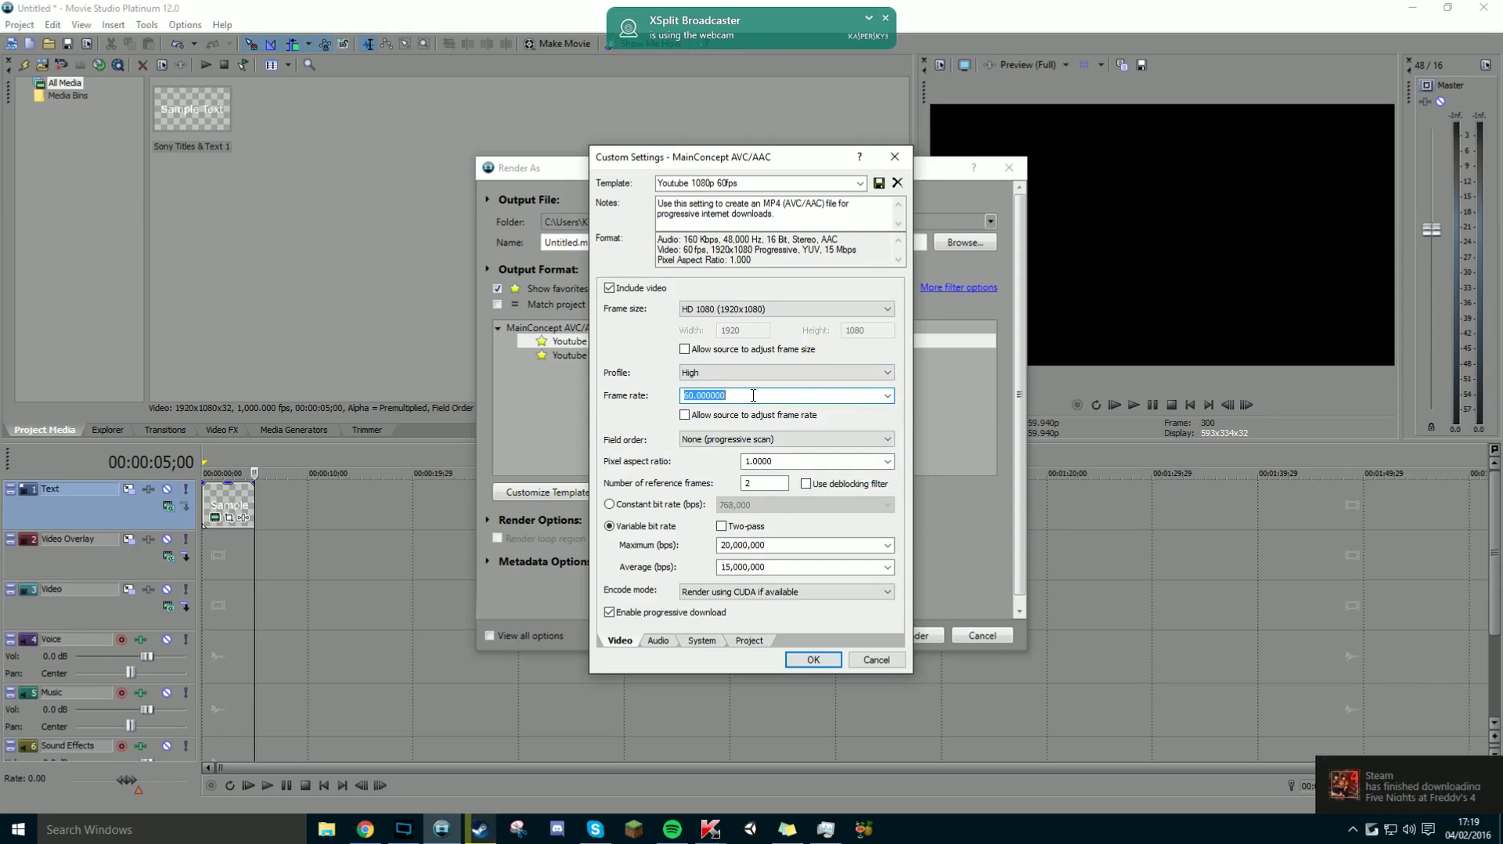
{"action": "type", "text": "60"}
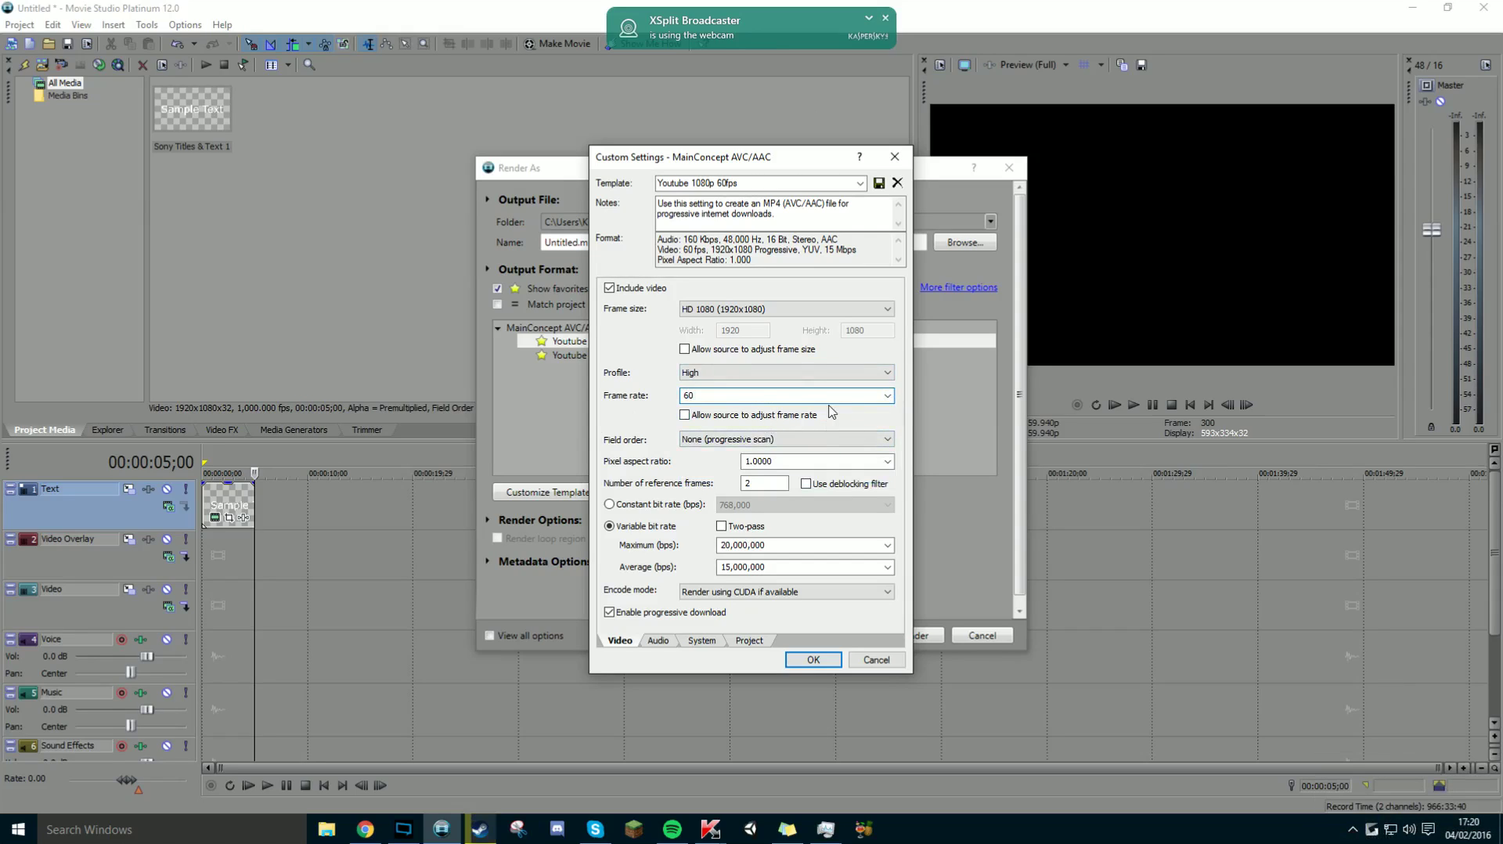
{"action": "left_click", "coordinate": [753, 441]}
{"action": "left_click", "coordinate": [755, 450]}
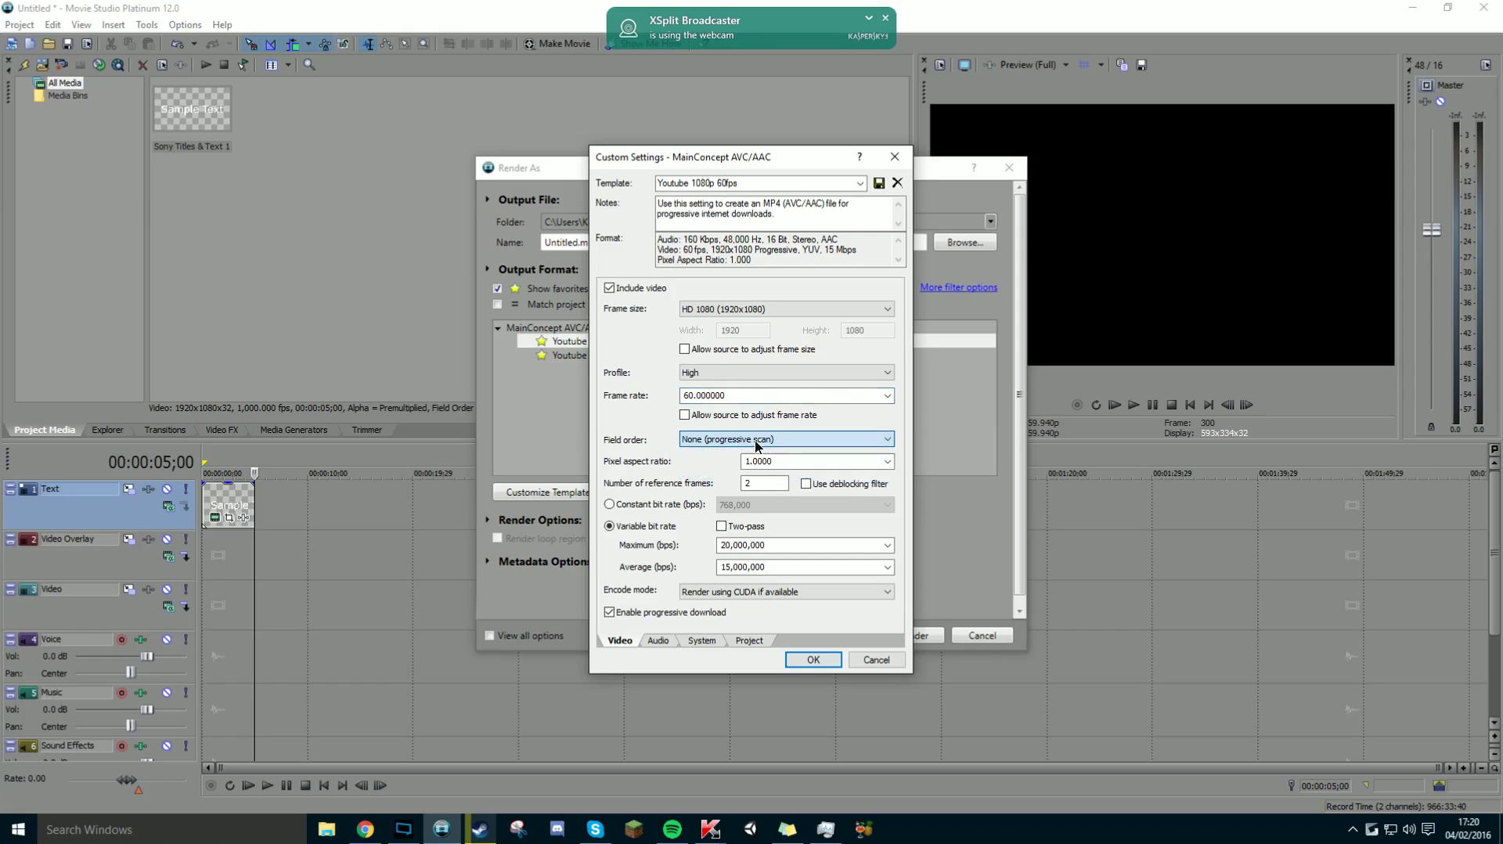
{"action": "left_click", "coordinate": [888, 462]}
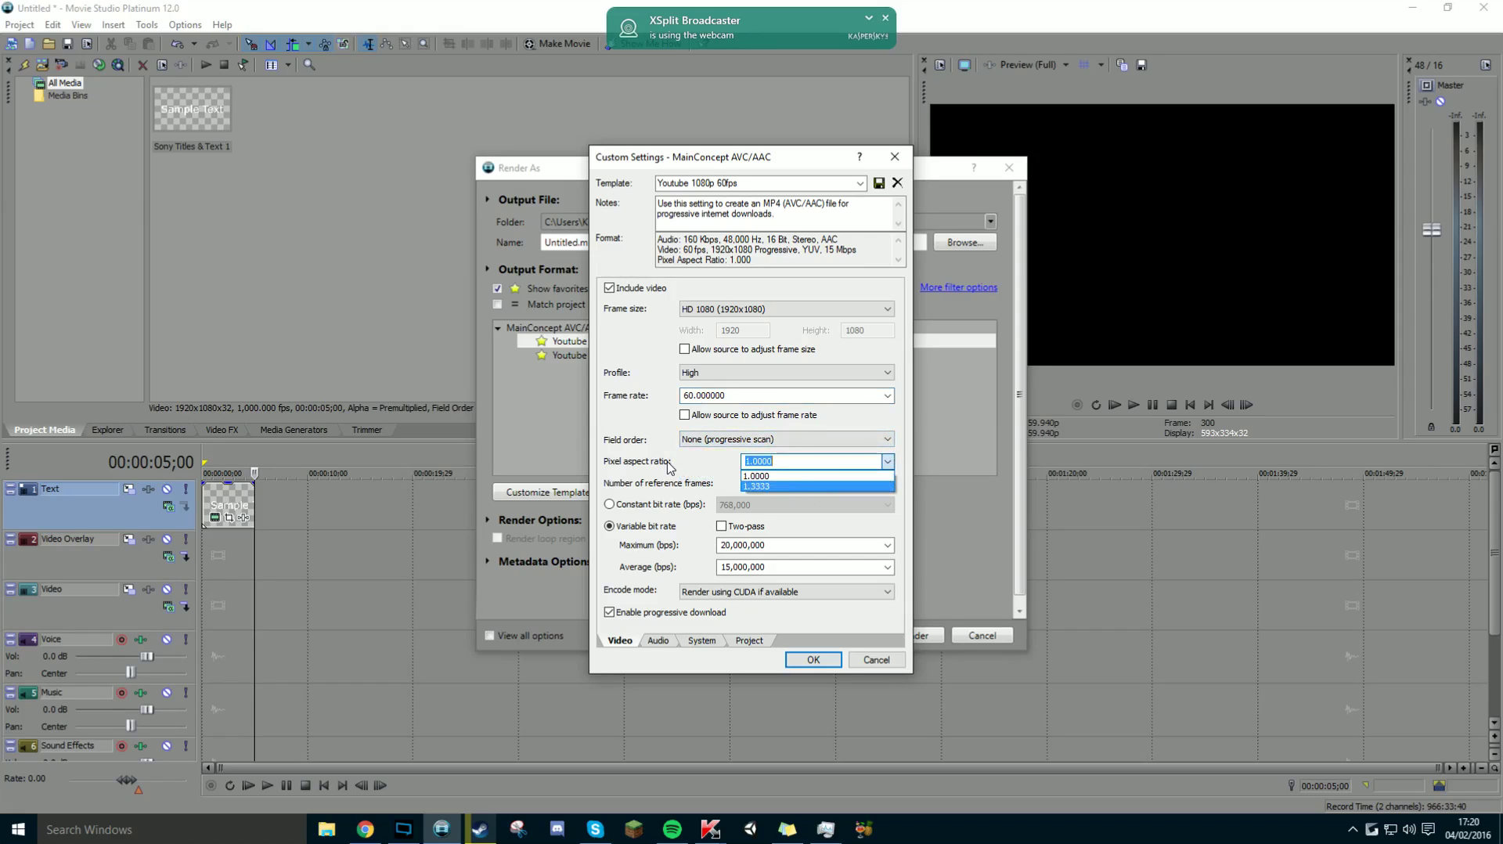
{"action": "left_click", "coordinate": [1088, 297]}
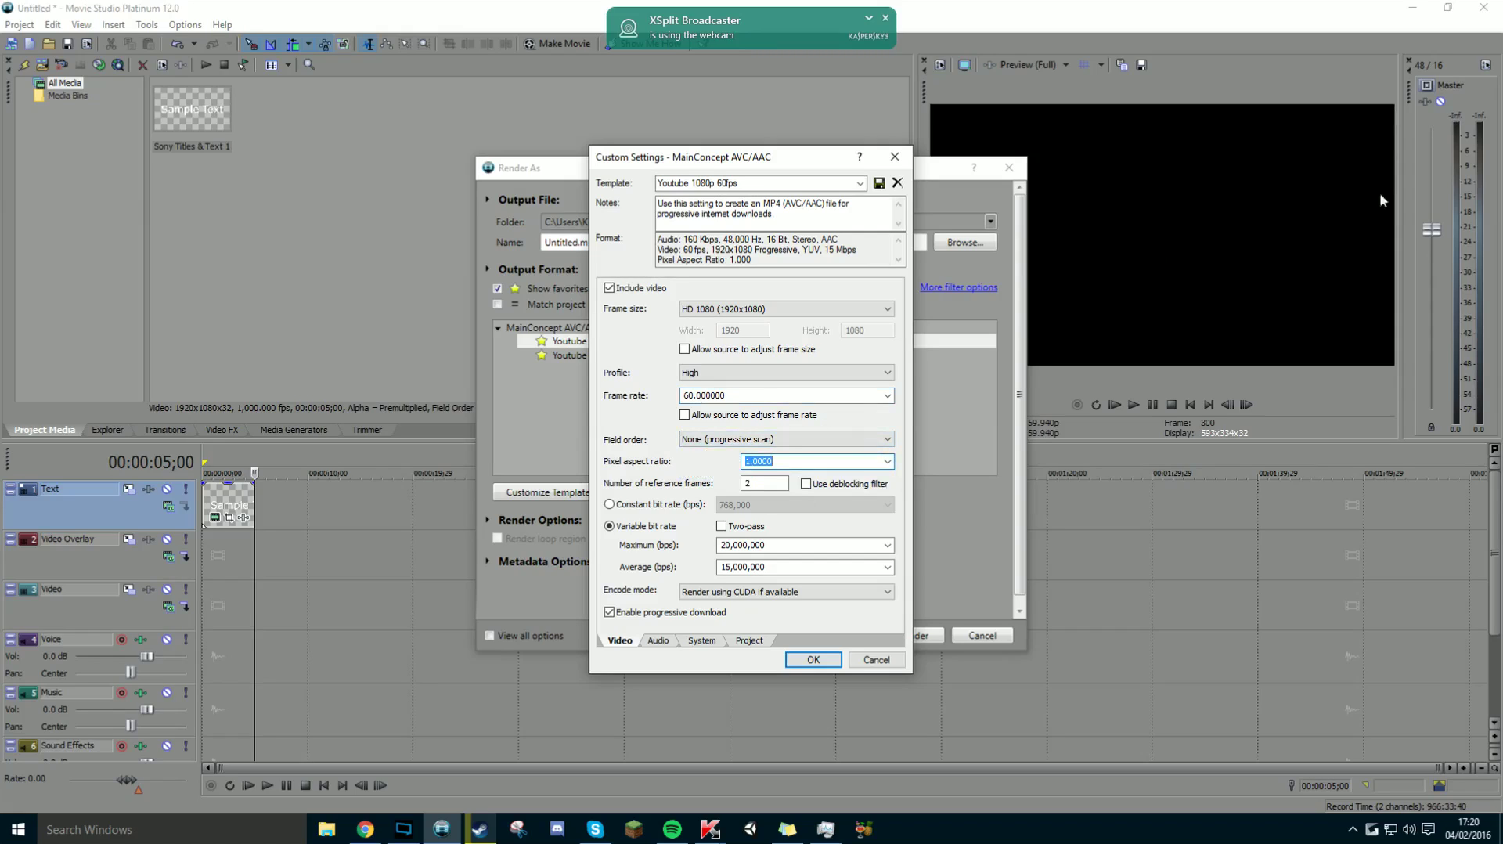
{"action": "key", "text": "Tab"}
{"action": "left_click", "coordinate": [778, 483]}
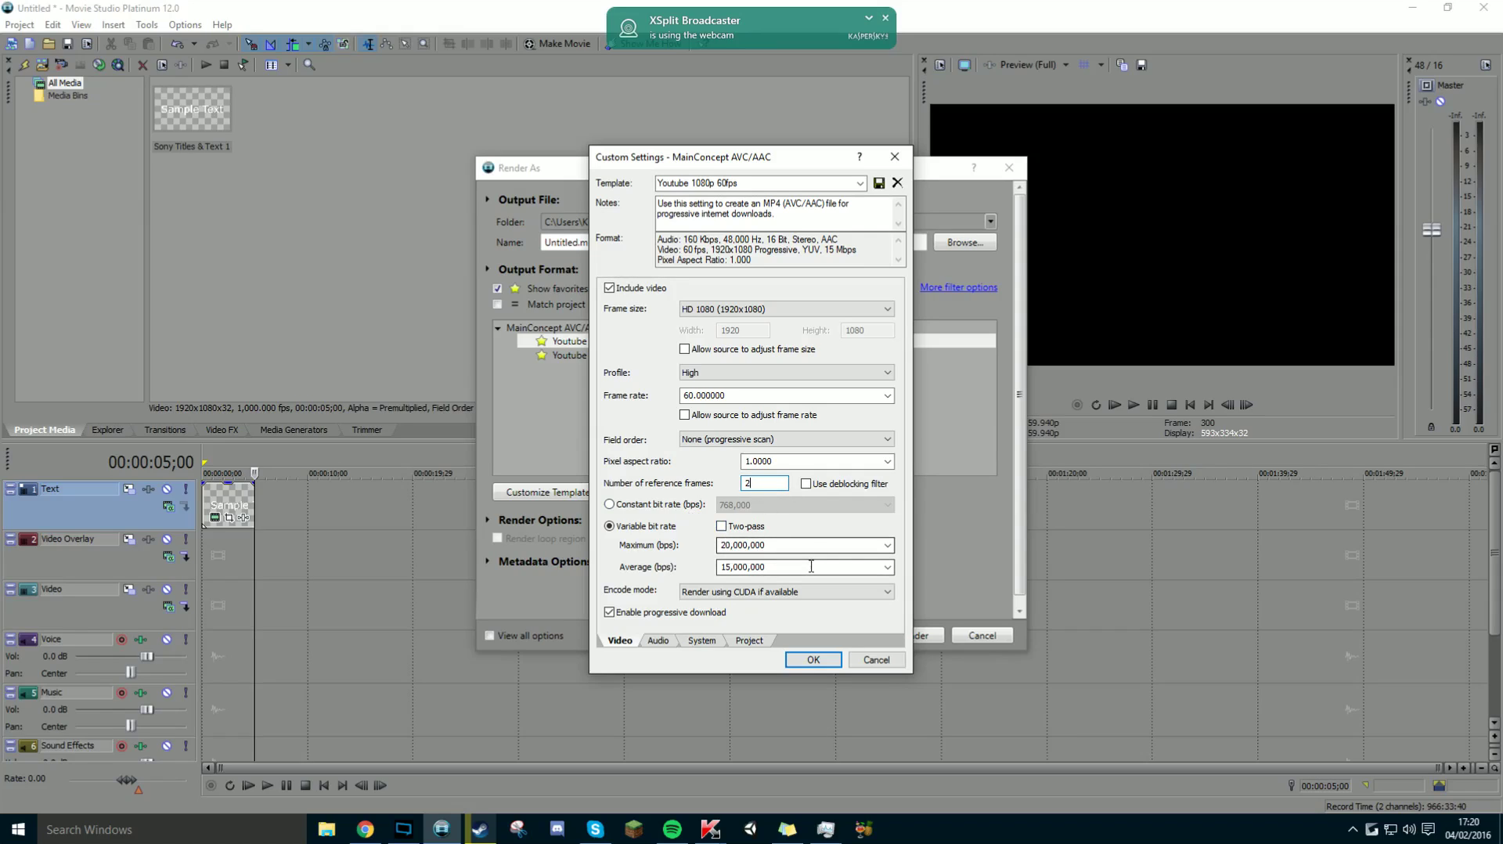
{"action": "key", "text": "Tab"}
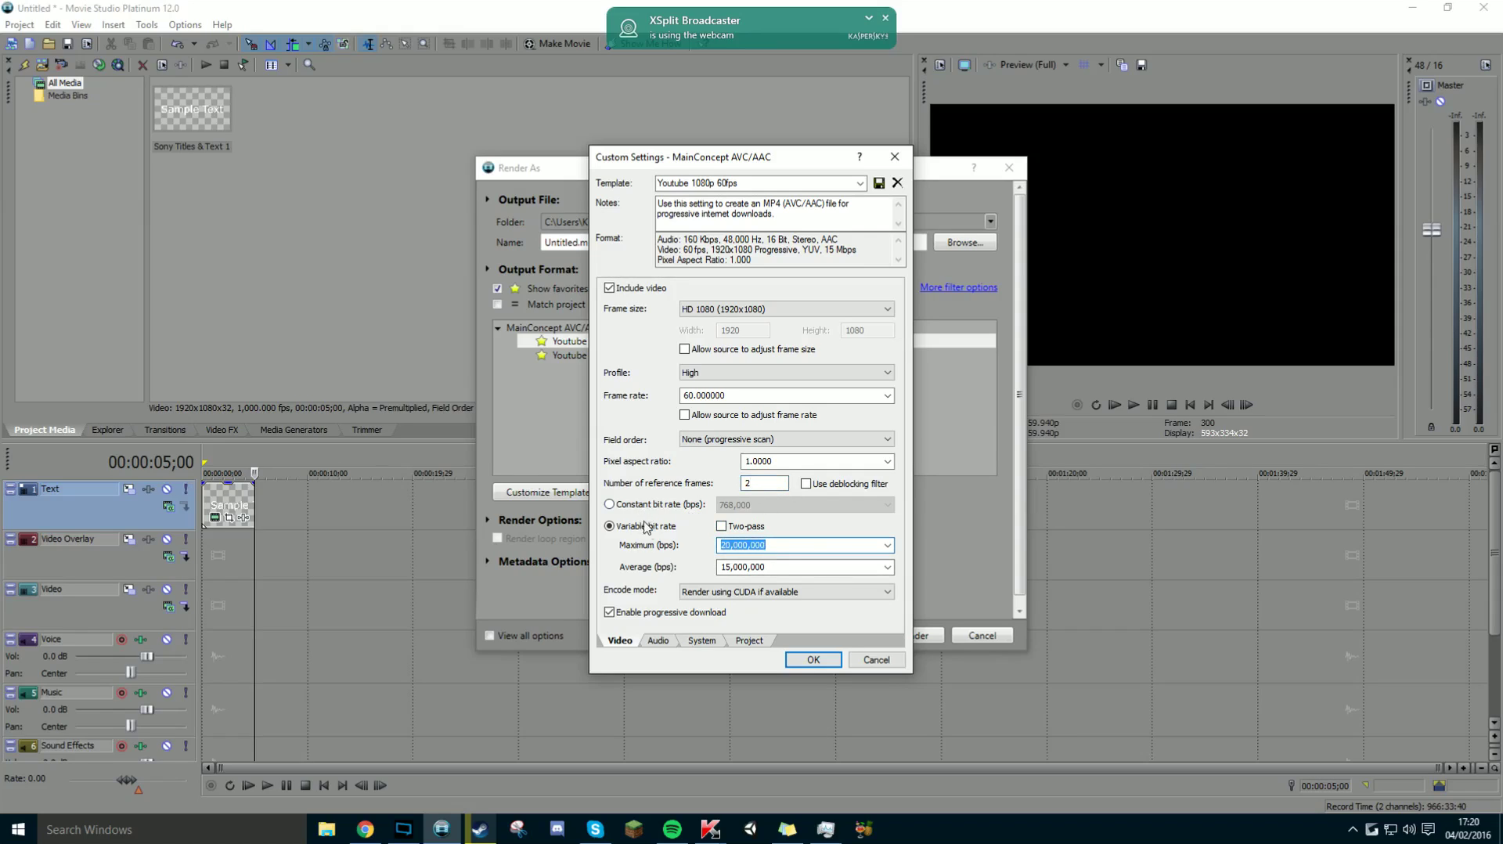
{"action": "key", "text": "Tab"}
{"action": "key", "text": "shift+Tab"}
{"action": "left_click", "coordinate": [802, 550]}
{"action": "double_click", "coordinate": [802, 551]}
{"action": "key", "text": "Tab"}
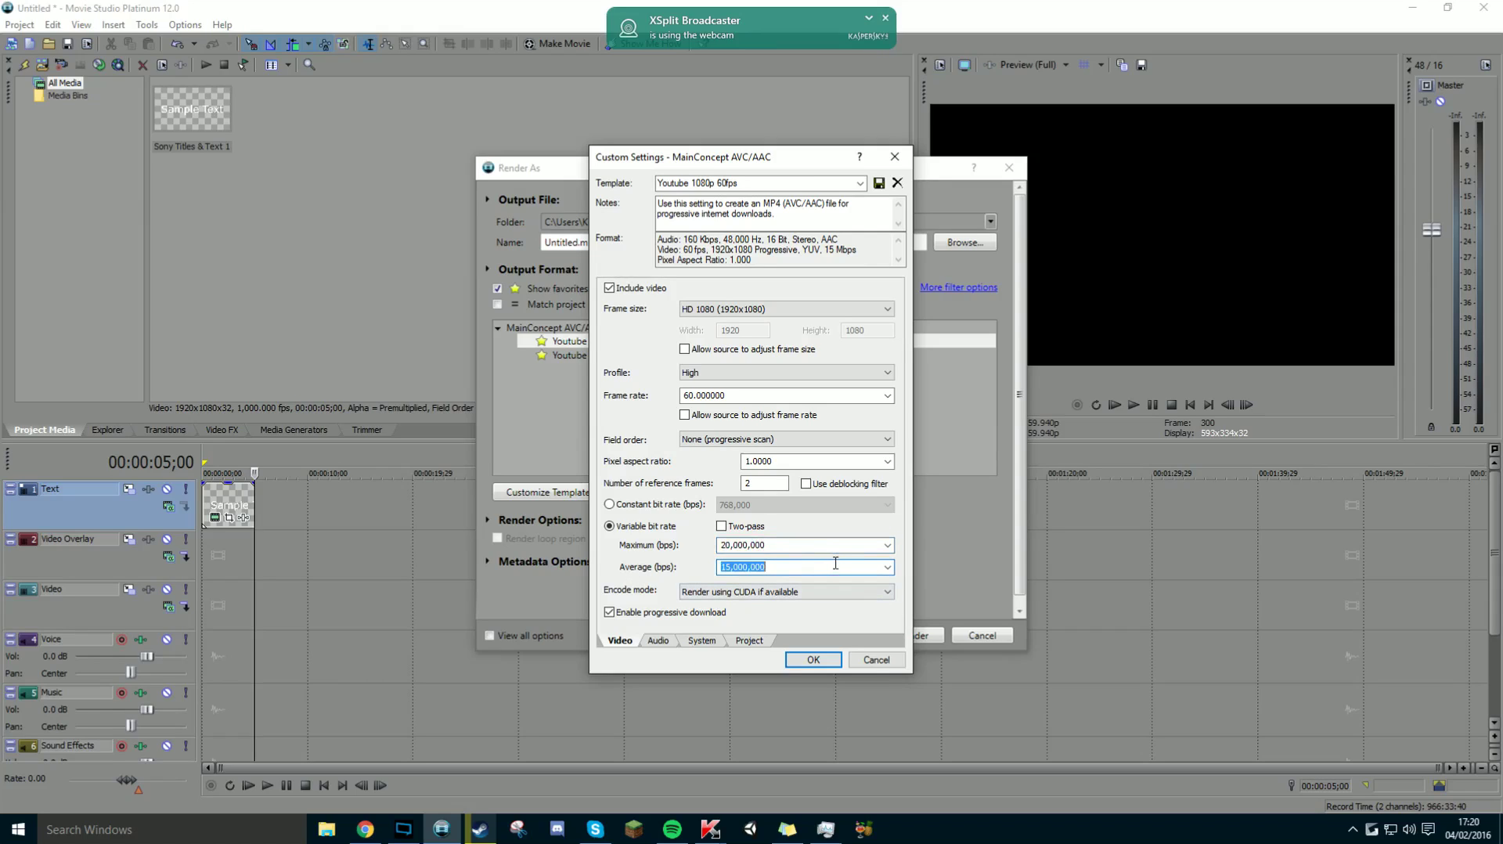
{"action": "left_click", "coordinate": [832, 564]}
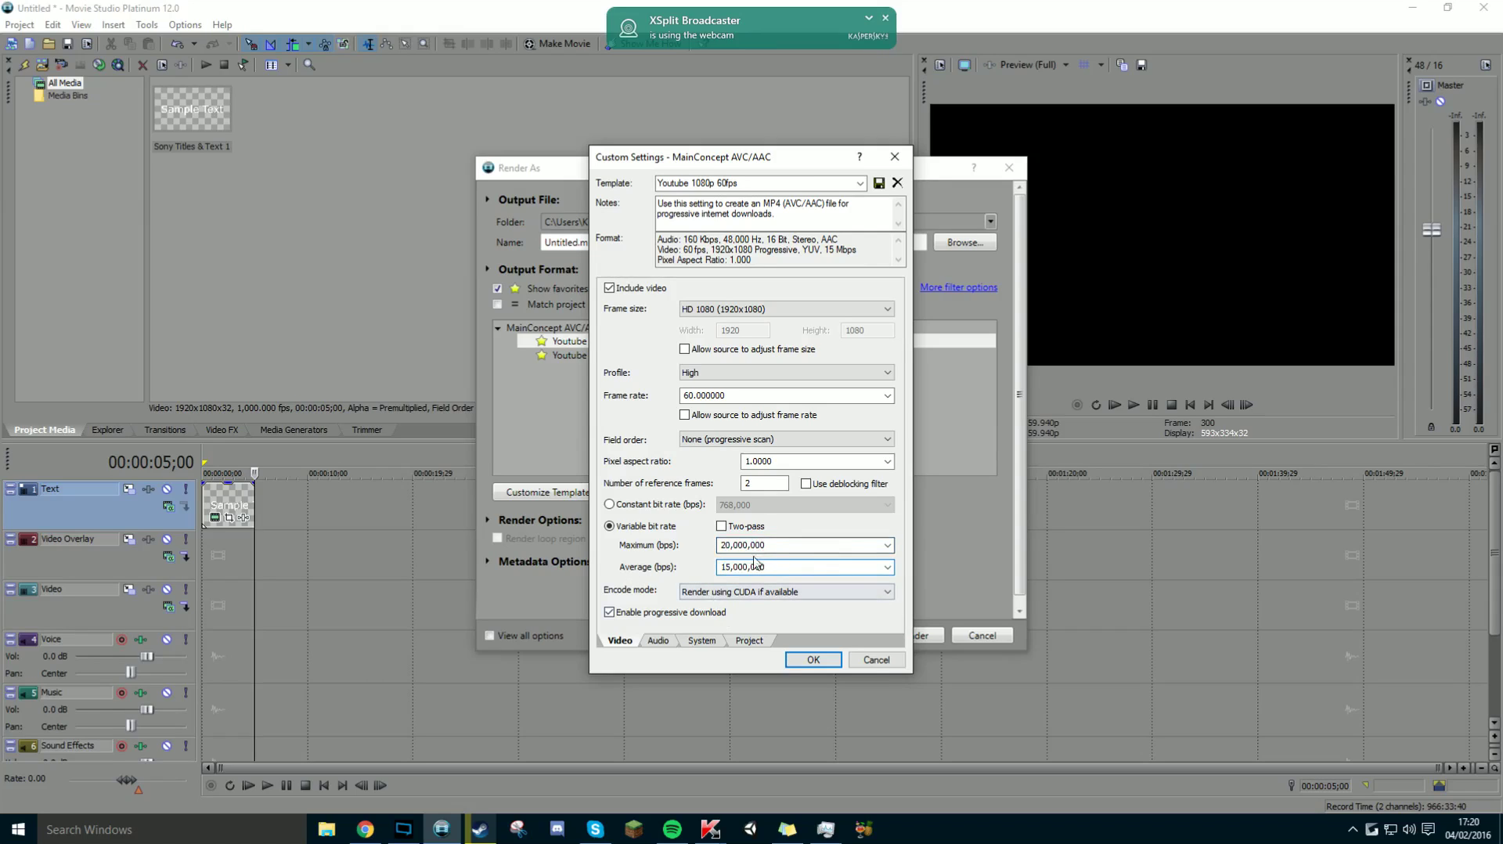
{"action": "left_click", "coordinate": [753, 592]}
{"action": "left_click", "coordinate": [714, 596]}
Step: Confirm CUDA GPU encoding is available, keep CUDA encode mode, and review audio settings (48,000 Hz, 160,000 bps)
{"action": "left_click", "coordinate": [702, 641]}
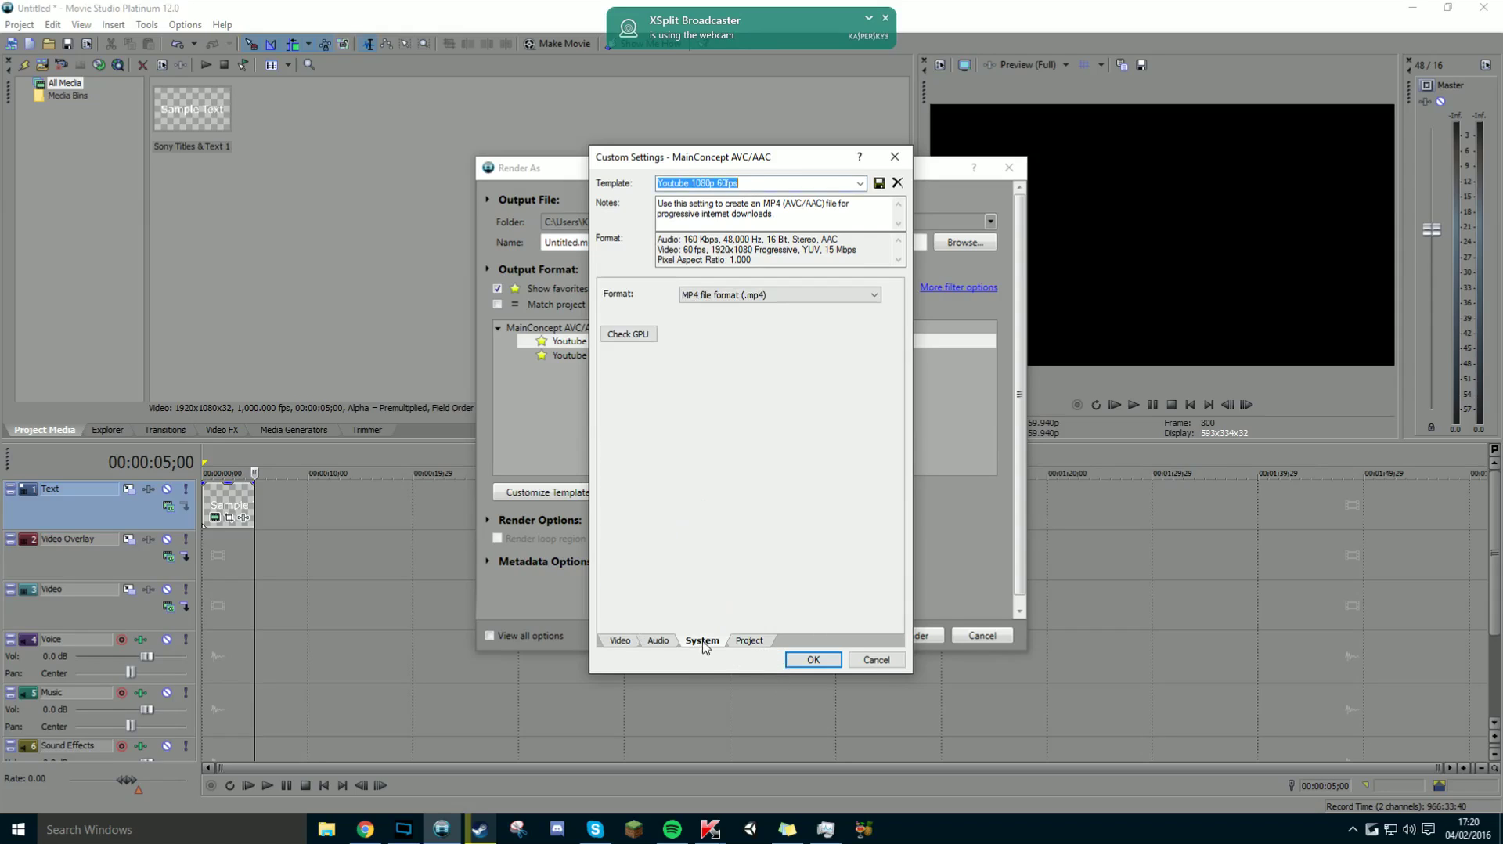
{"action": "left_click", "coordinate": [640, 335]}
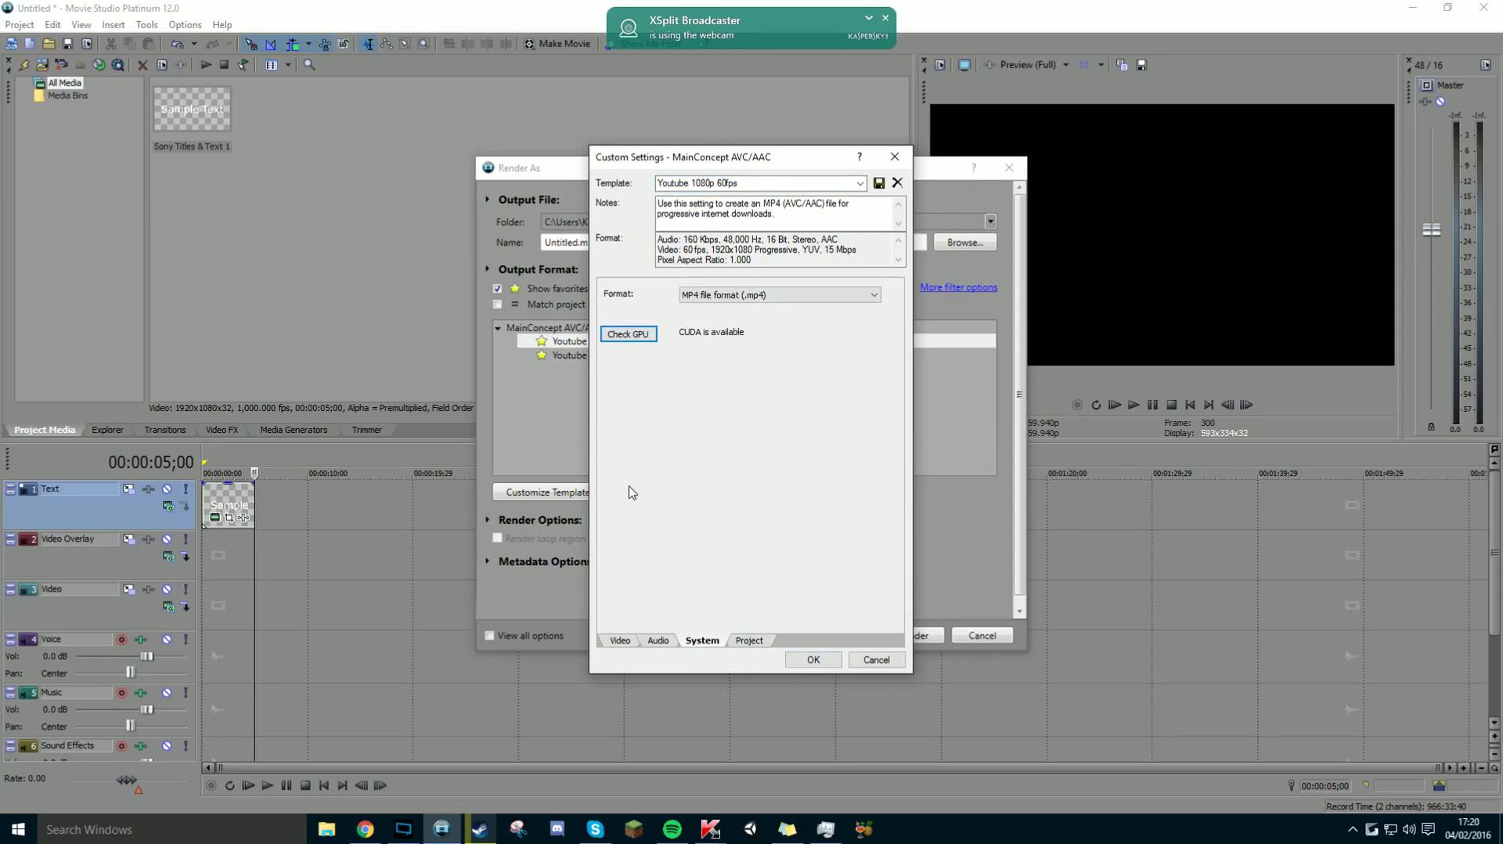
{"action": "left_click", "coordinate": [620, 640]}
{"action": "left_click", "coordinate": [777, 596]}
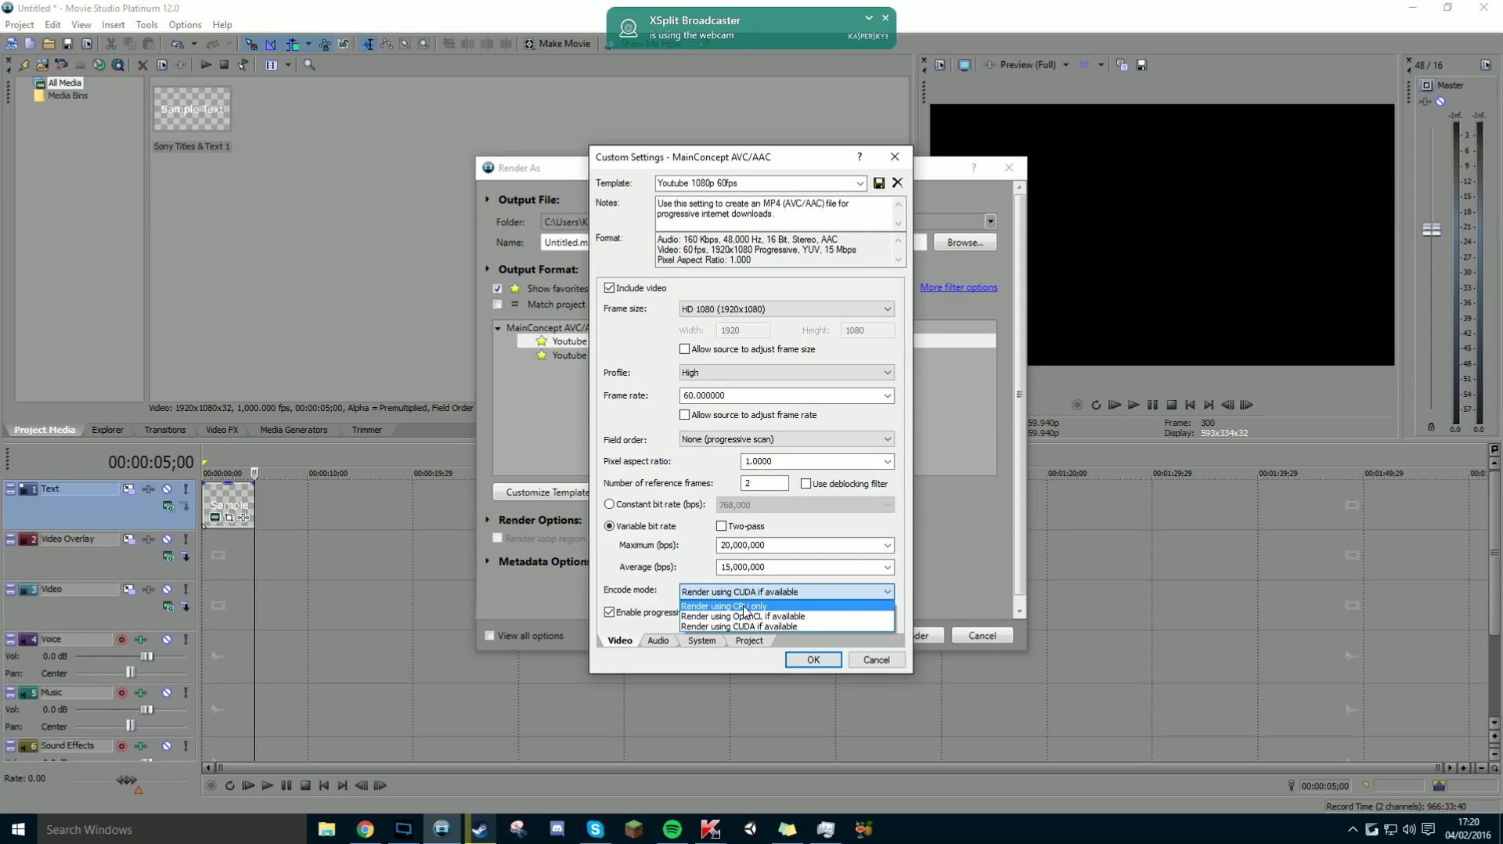
{"action": "left_click", "coordinate": [670, 566]}
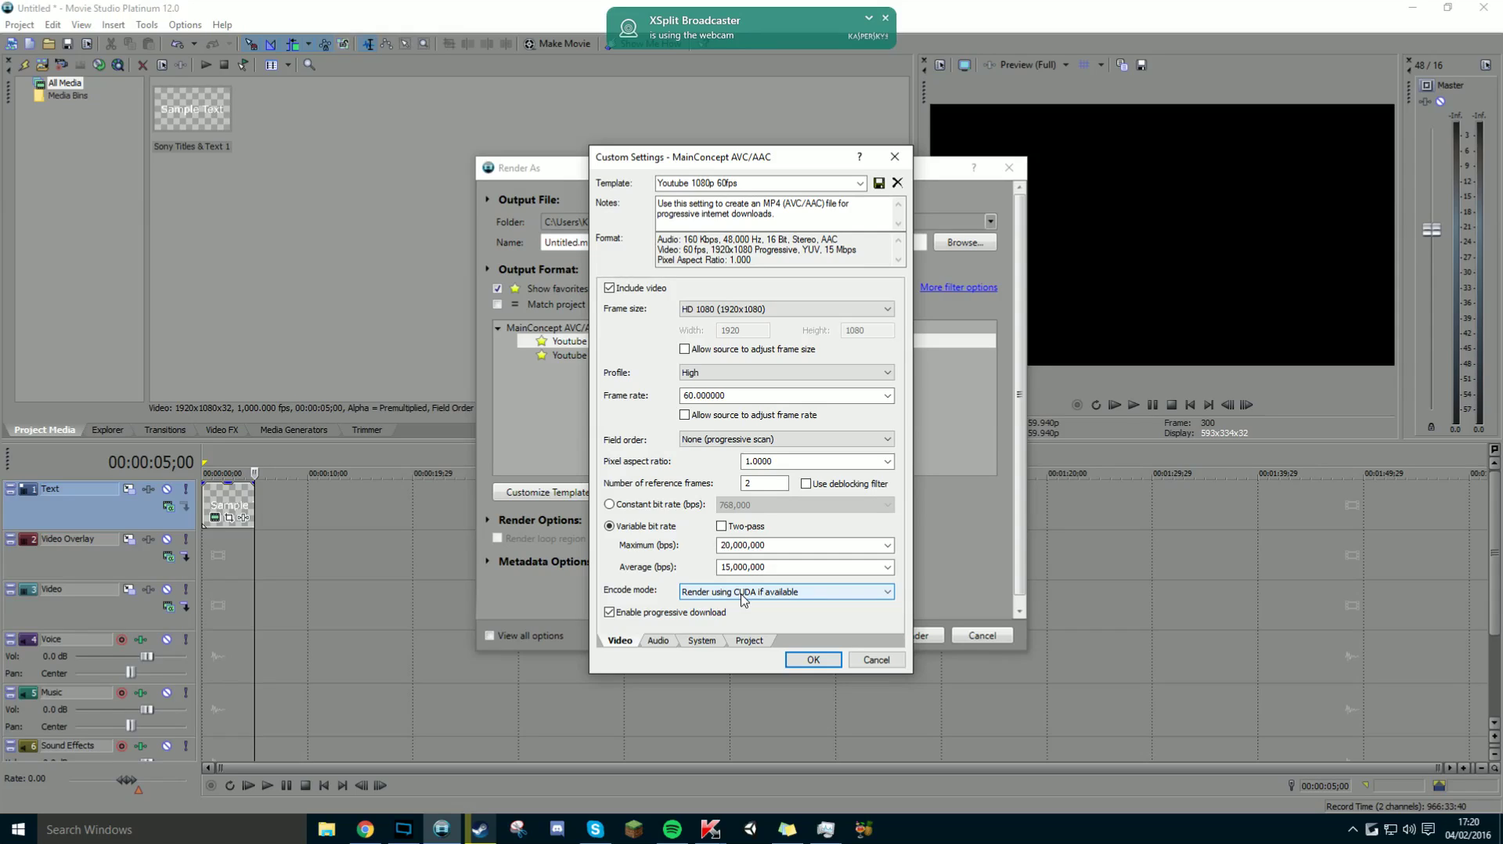
{"action": "left_click", "coordinate": [658, 641]}
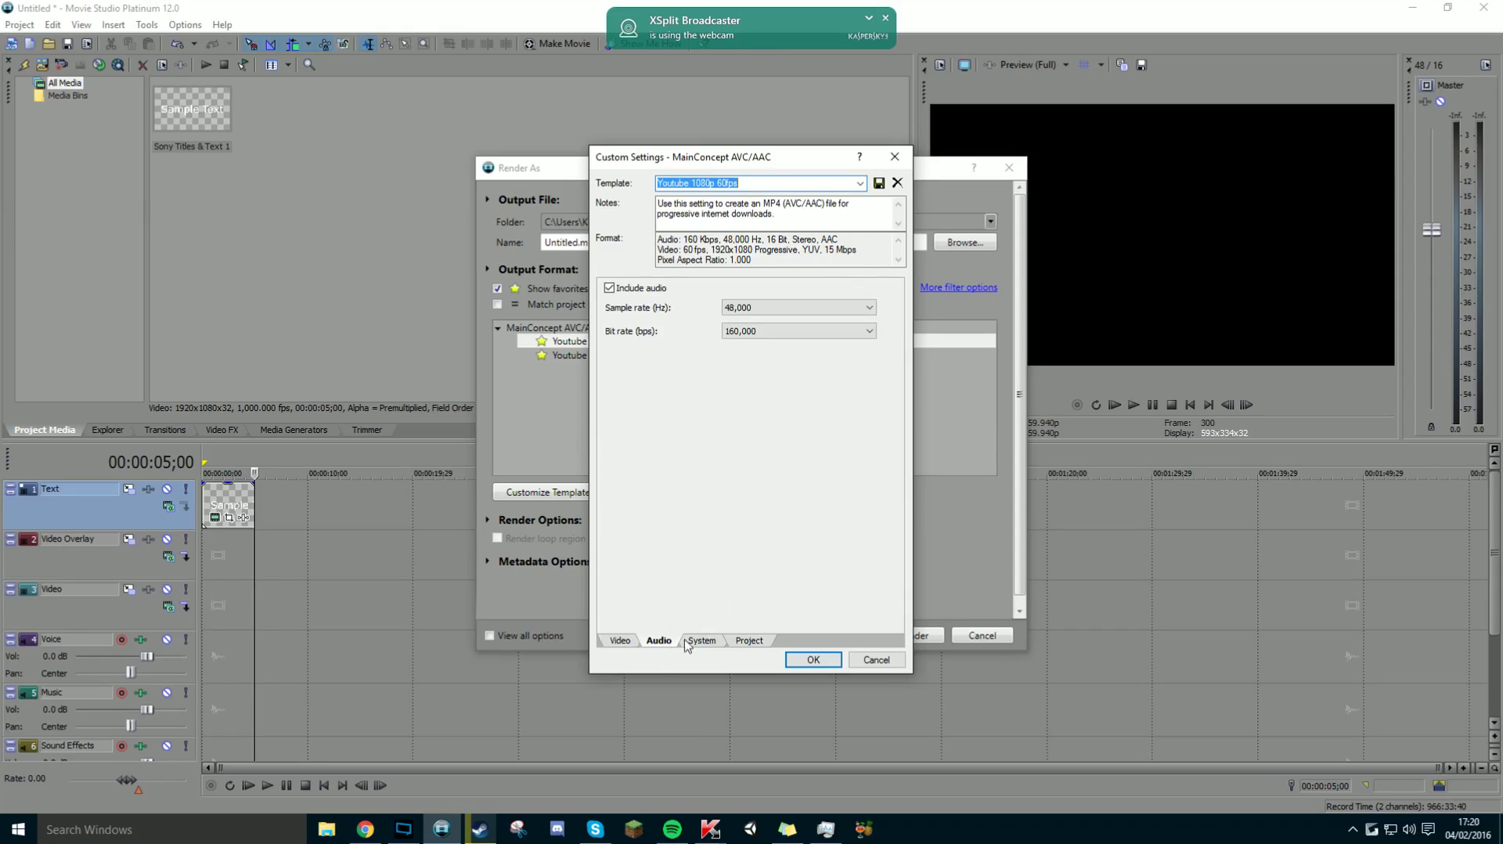
Step: Review the audio bit rate options without changing them and recheck GPU availability
{"action": "left_click", "coordinate": [745, 331]}
{"action": "left_click", "coordinate": [710, 345]}
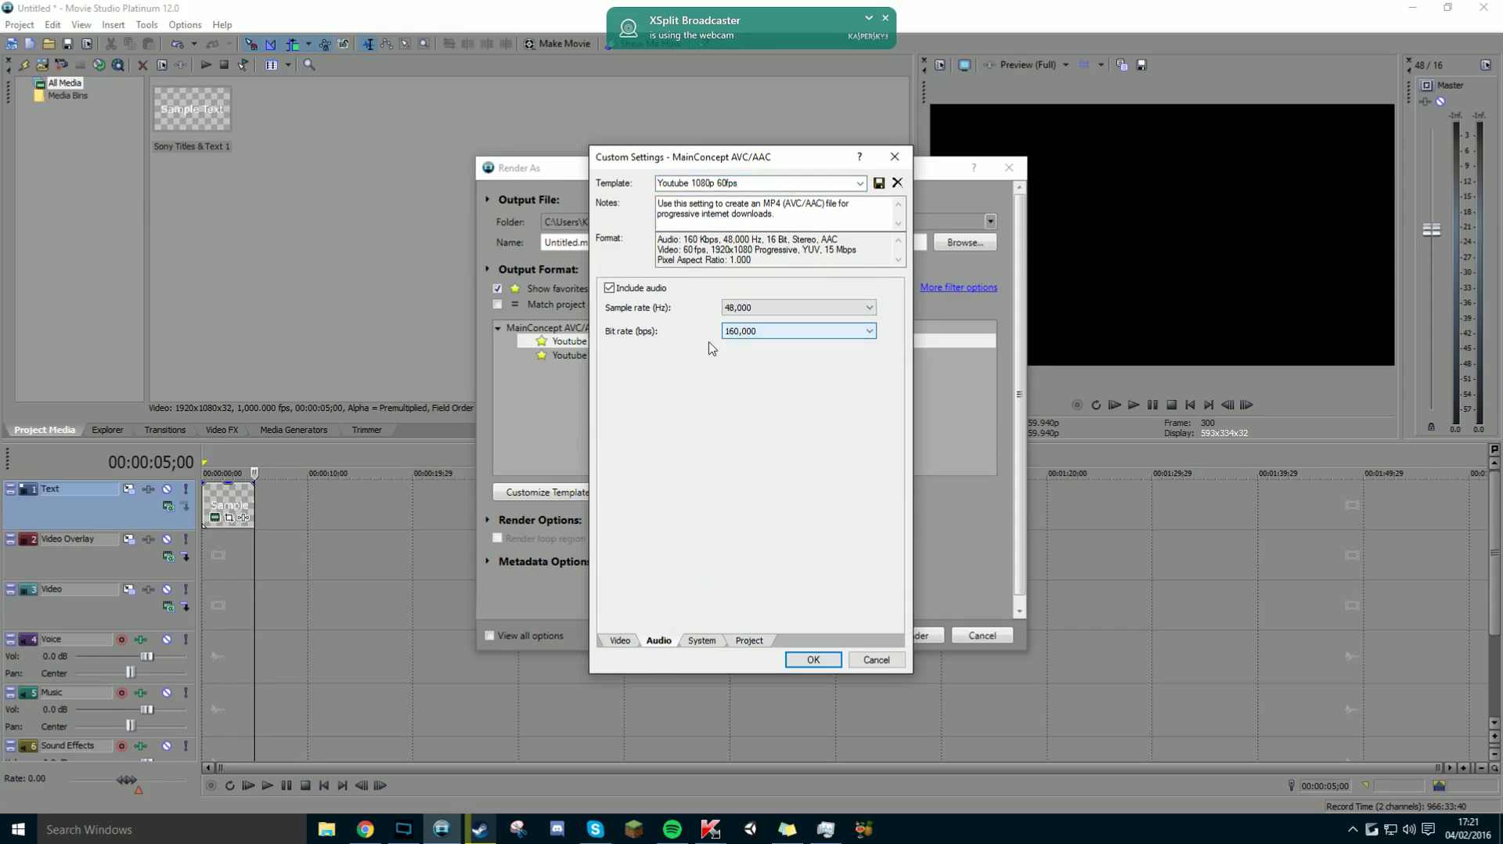
{"action": "left_click", "coordinate": [787, 331]}
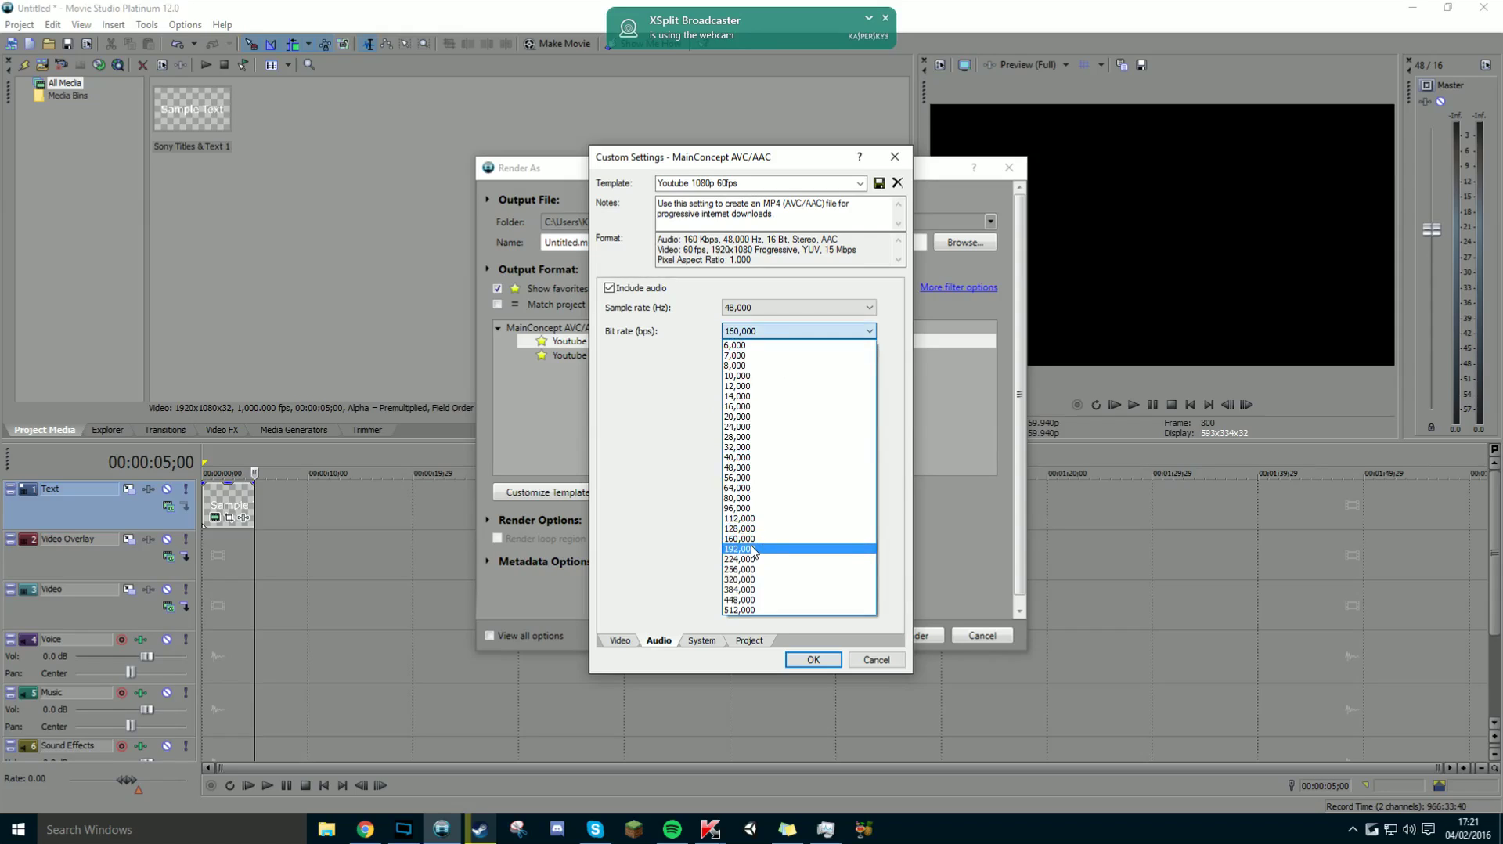
{"action": "left_click", "coordinate": [661, 498]}
{"action": "left_click", "coordinate": [701, 640]}
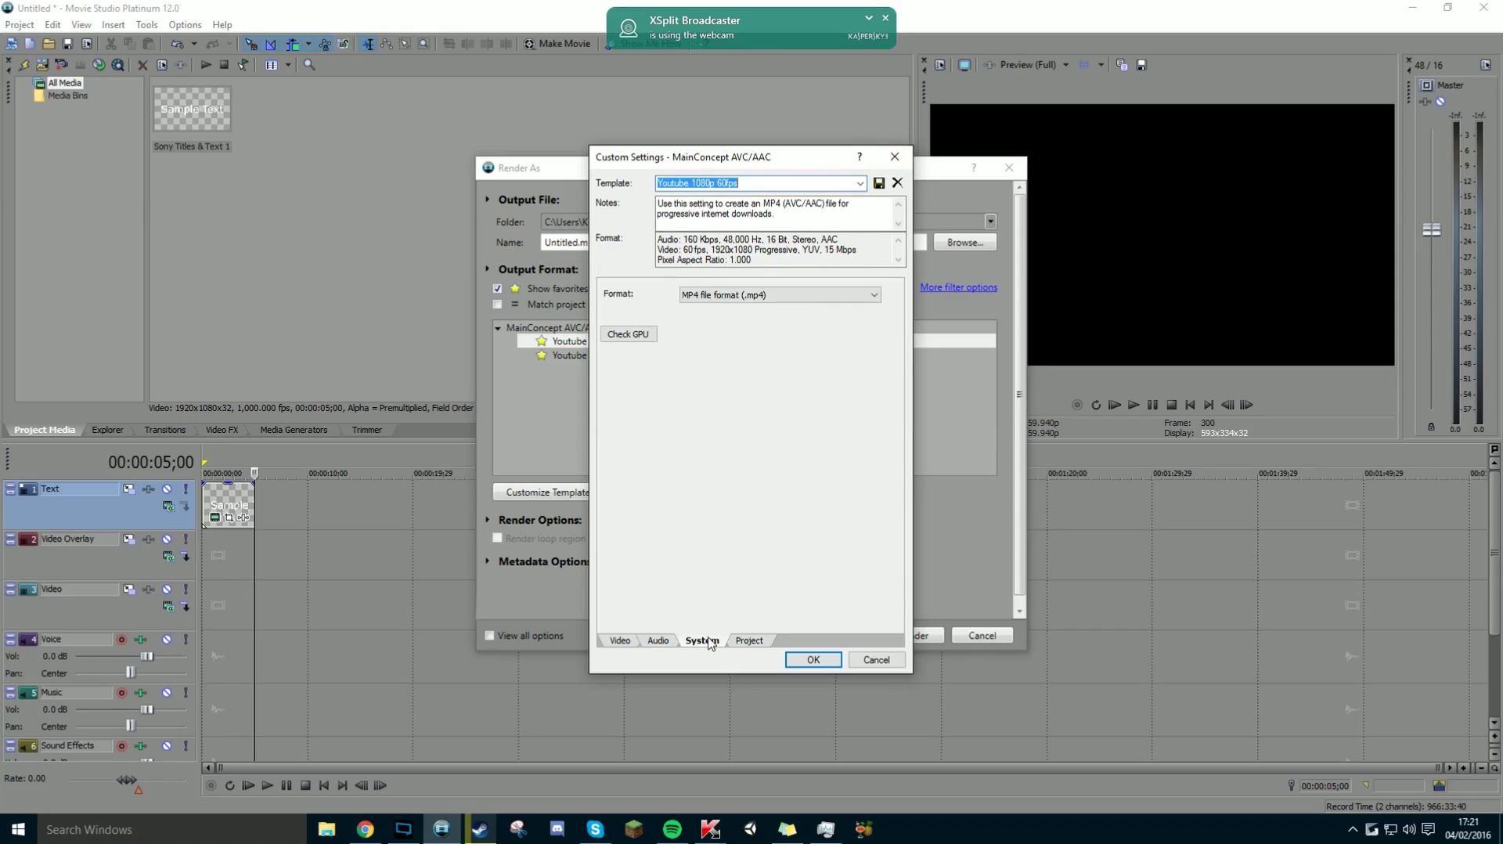
{"action": "left_click", "coordinate": [629, 336]}
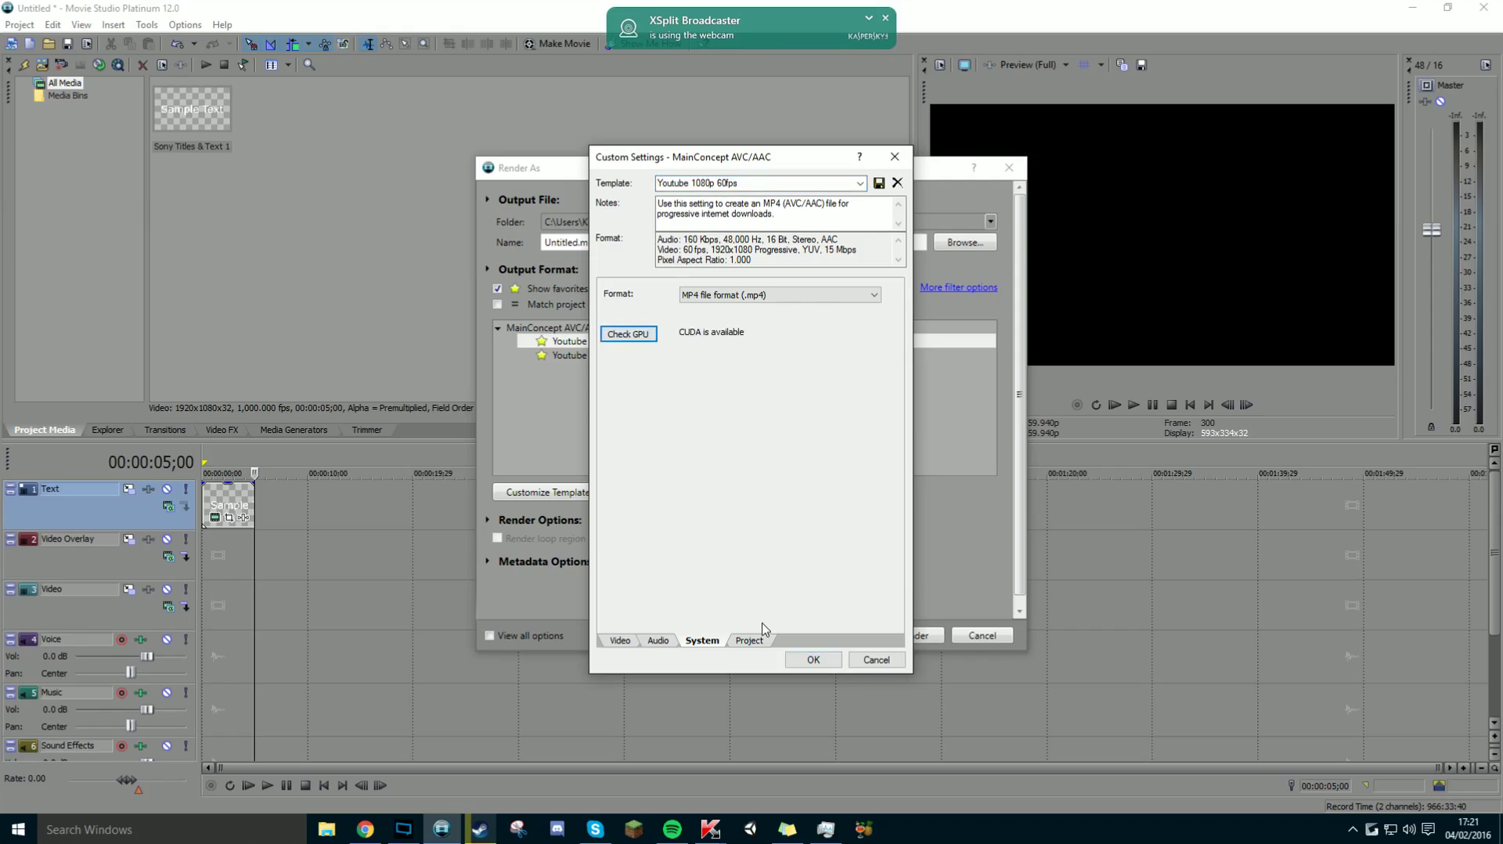
Step: Confirm Good video rendering quality, close the 1080p settings, and select Youtube 720p 60fps
{"action": "left_click", "coordinate": [751, 640]}
{"action": "left_click", "coordinate": [785, 294]}
{"action": "left_click", "coordinate": [785, 288]}
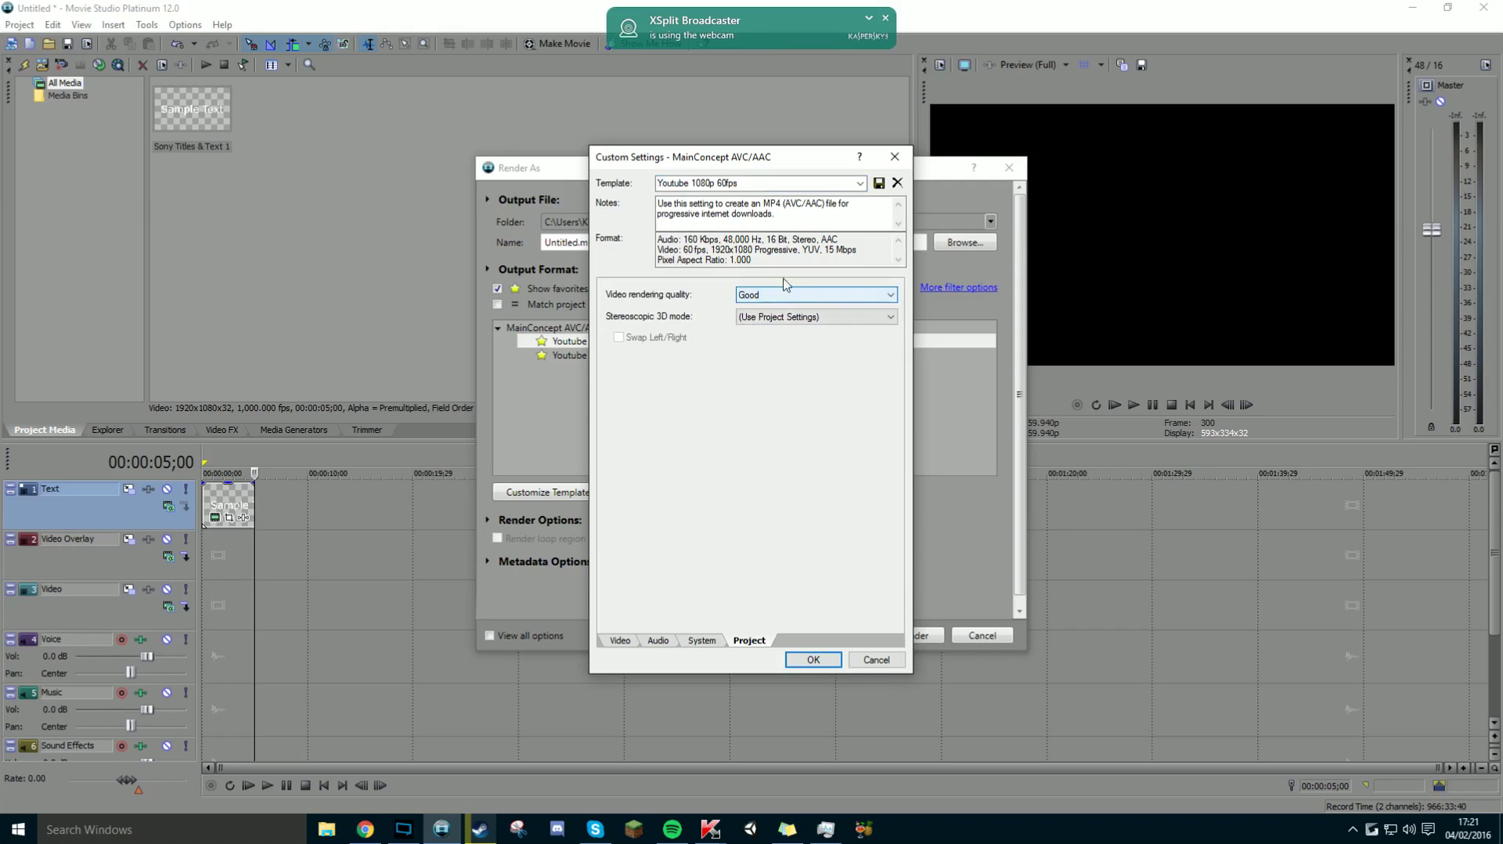
{"action": "left_click", "coordinate": [895, 160]}
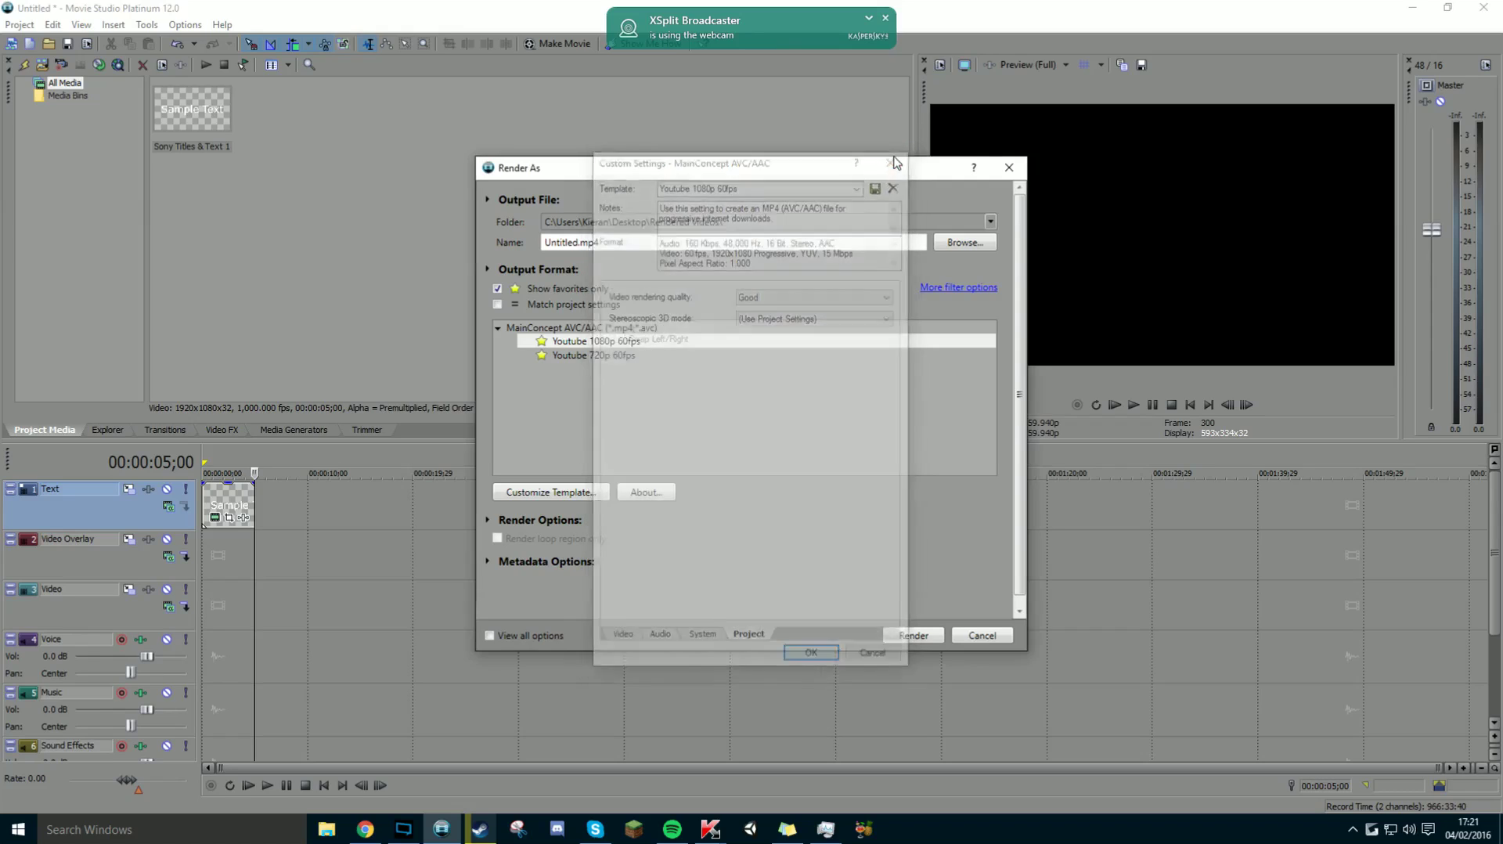
{"action": "left_click", "coordinate": [615, 356]}
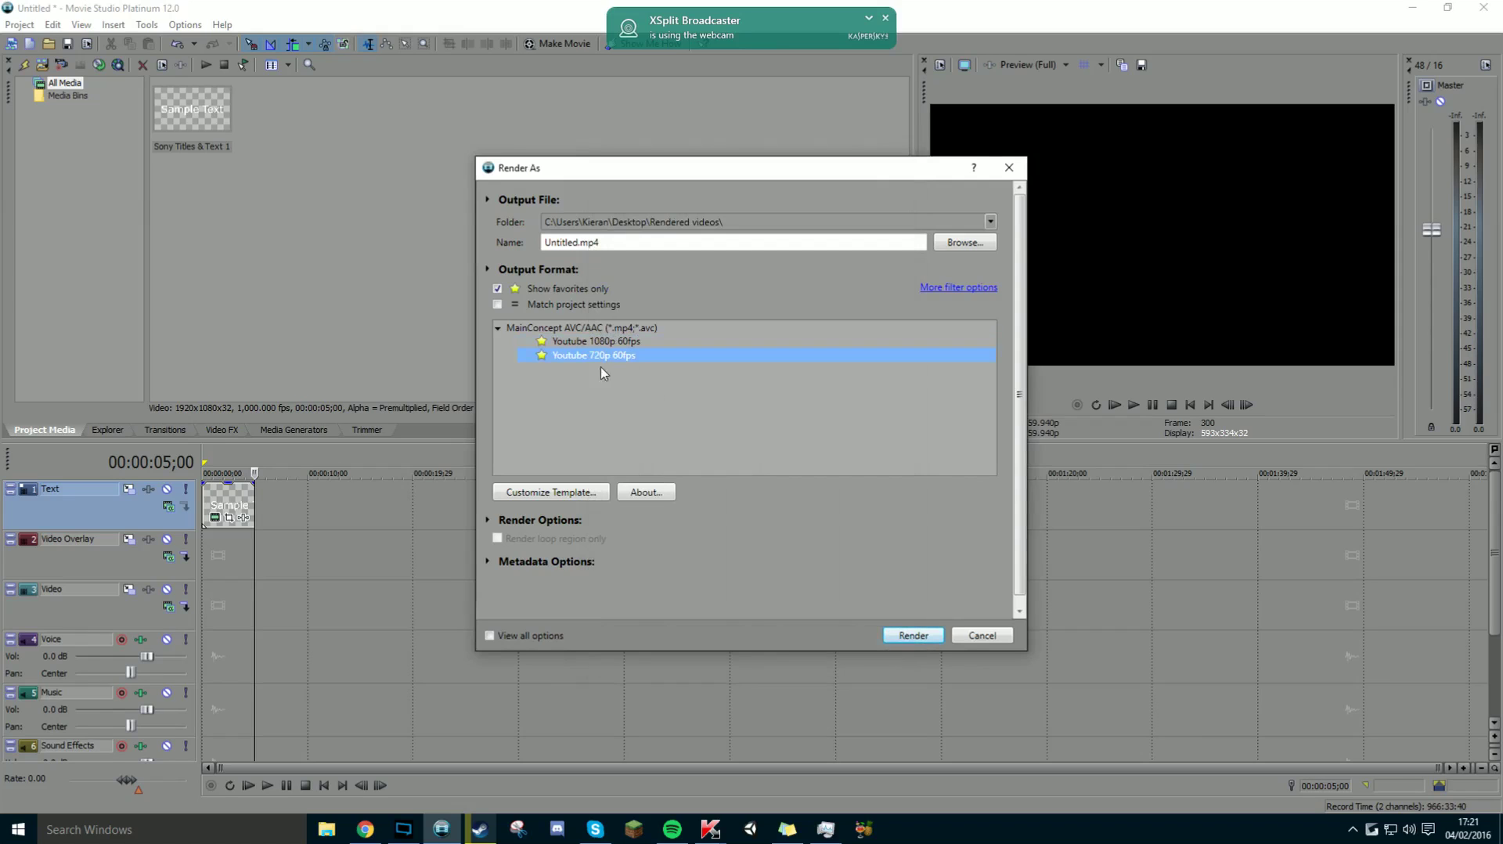
Step: Review the Youtube 720p 60fps template settings unchanged, then close the Render As dialog
{"action": "left_click", "coordinate": [560, 492]}
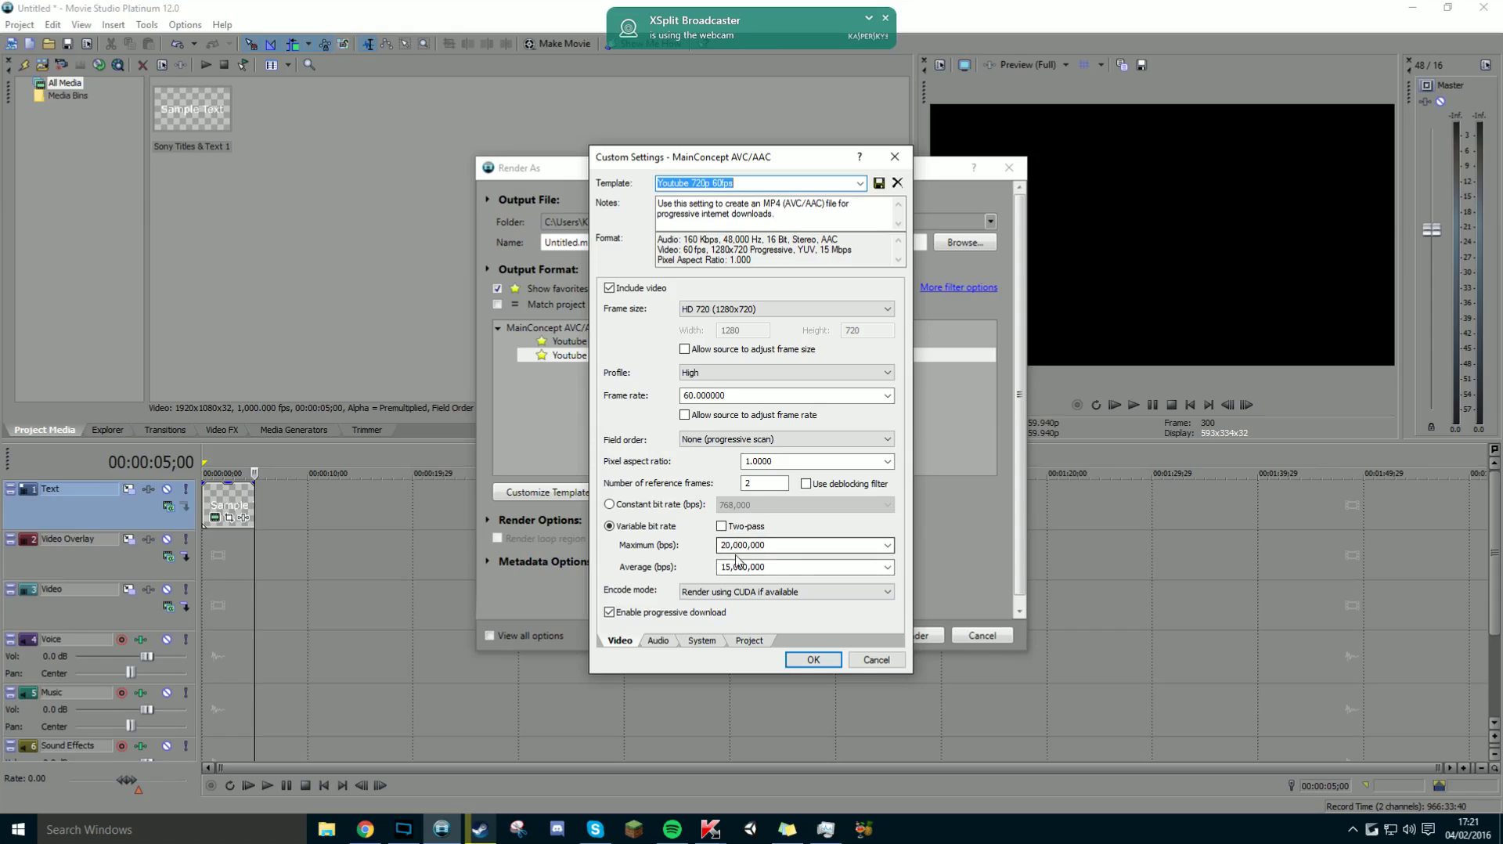
{"action": "left_click", "coordinate": [893, 166]}
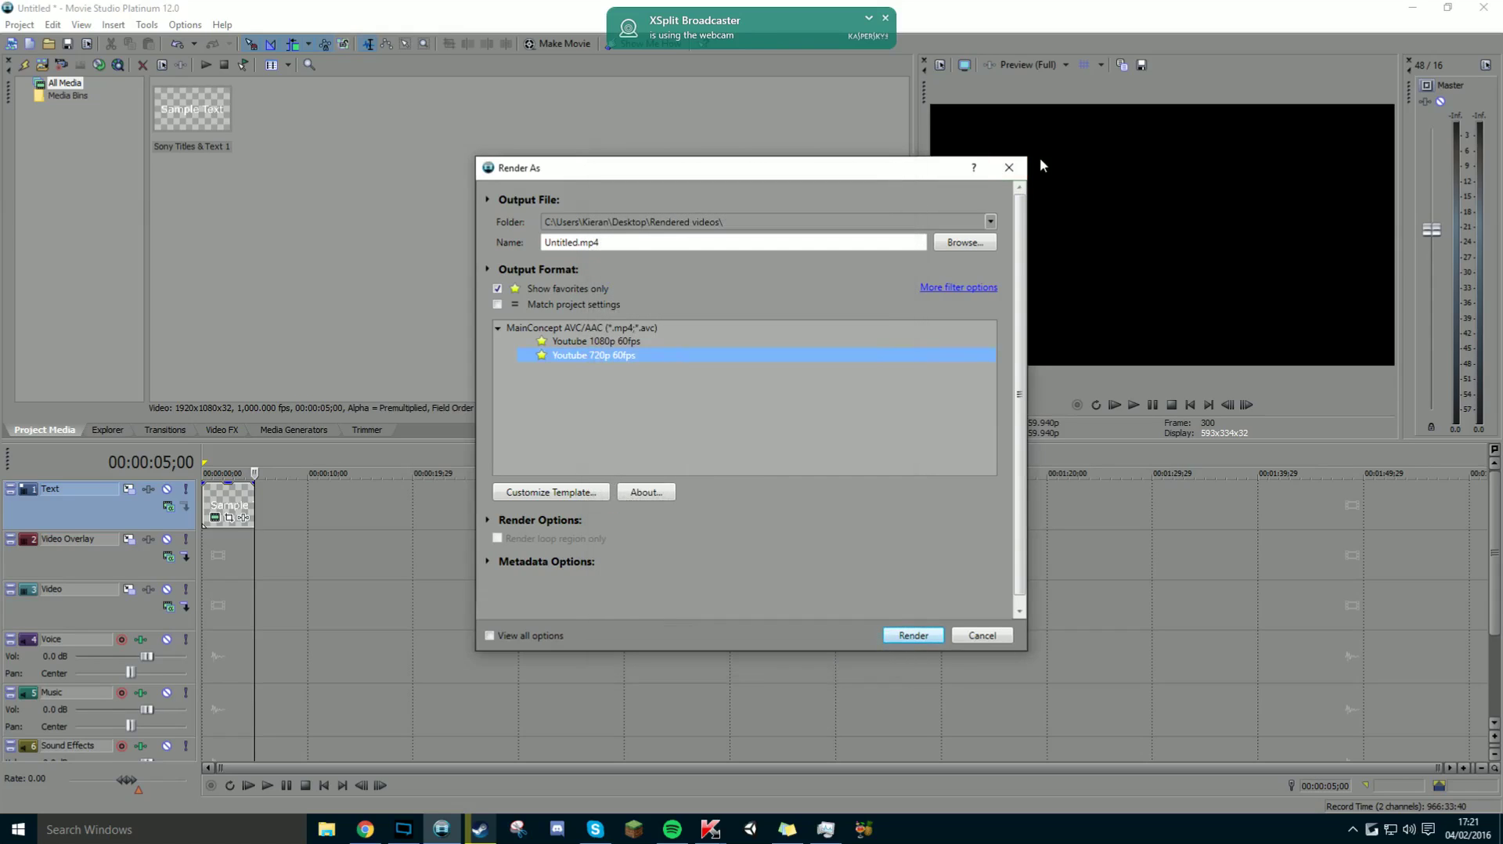
{"action": "left_click", "coordinate": [1001, 173]}
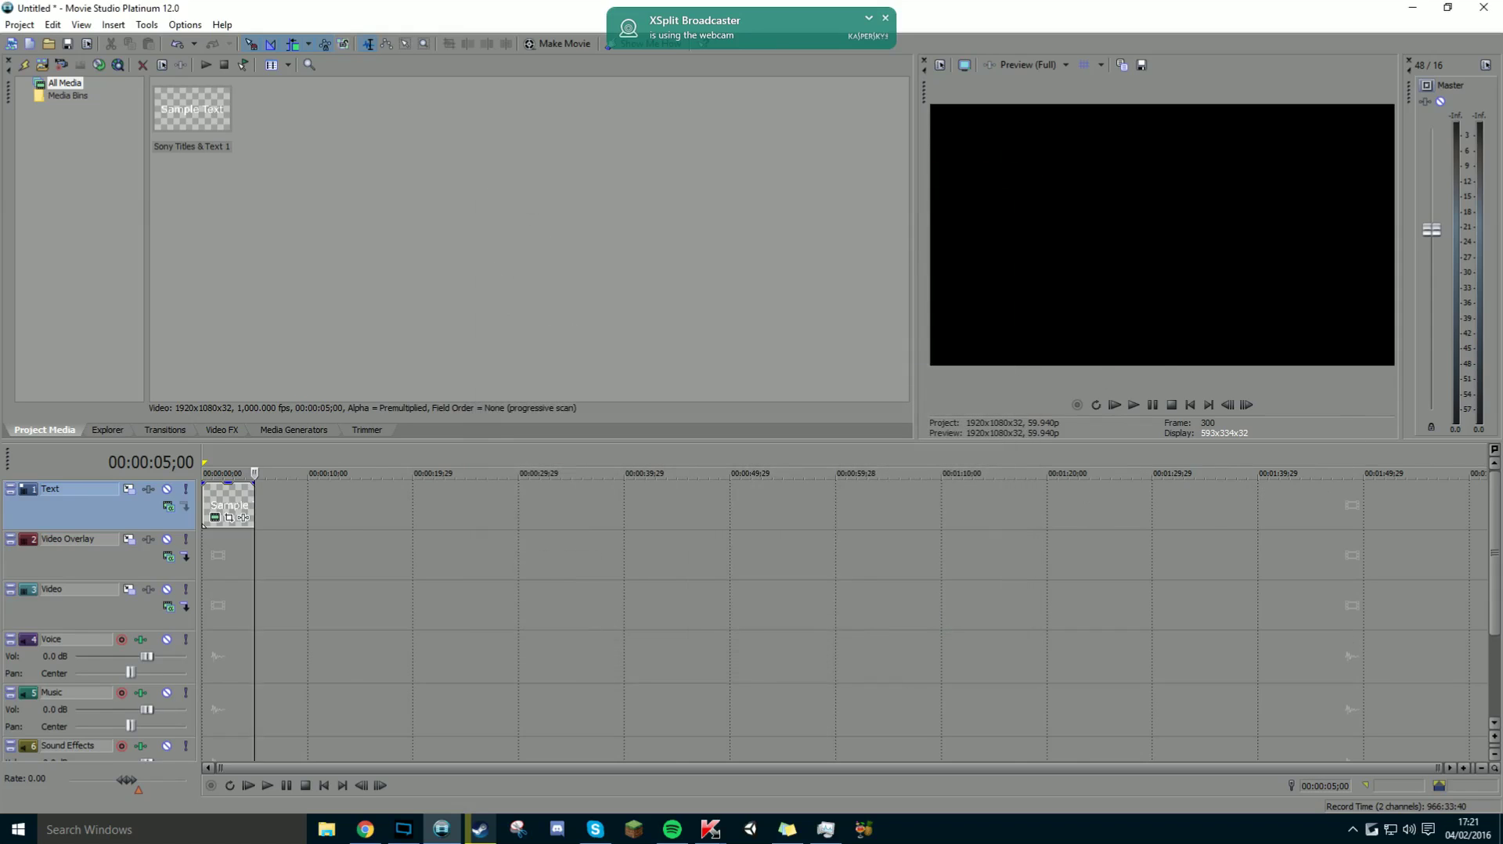
Step: Add the gameplay video to the timeline and trim it to its first minute
{"action": "left_click_drag", "start_coordinate": [0, 508], "coordinate": [368, 508]}
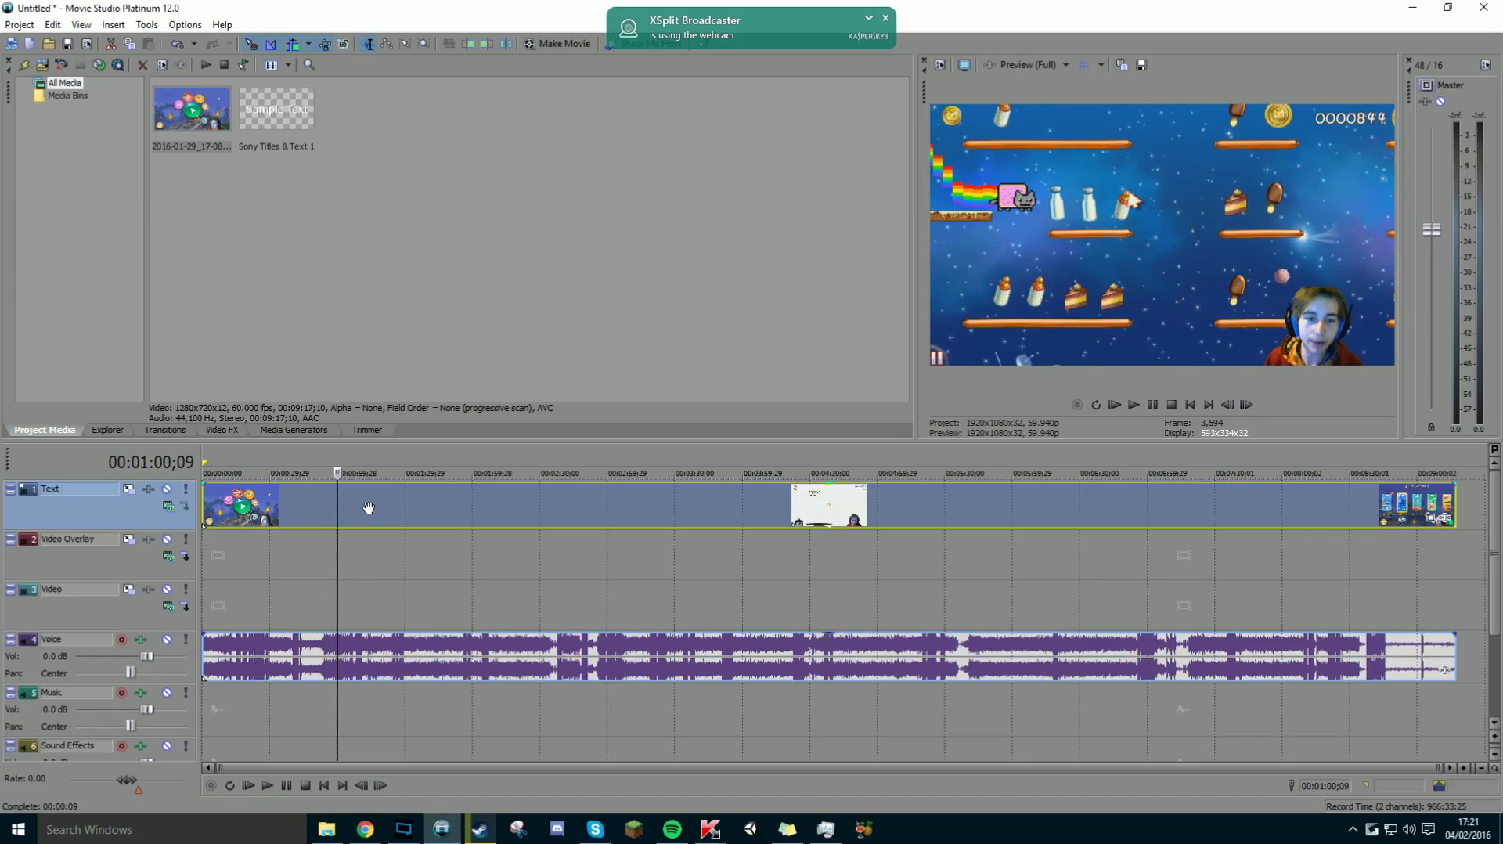
{"action": "key", "text": "s"}
{"action": "key", "text": "Delete"}
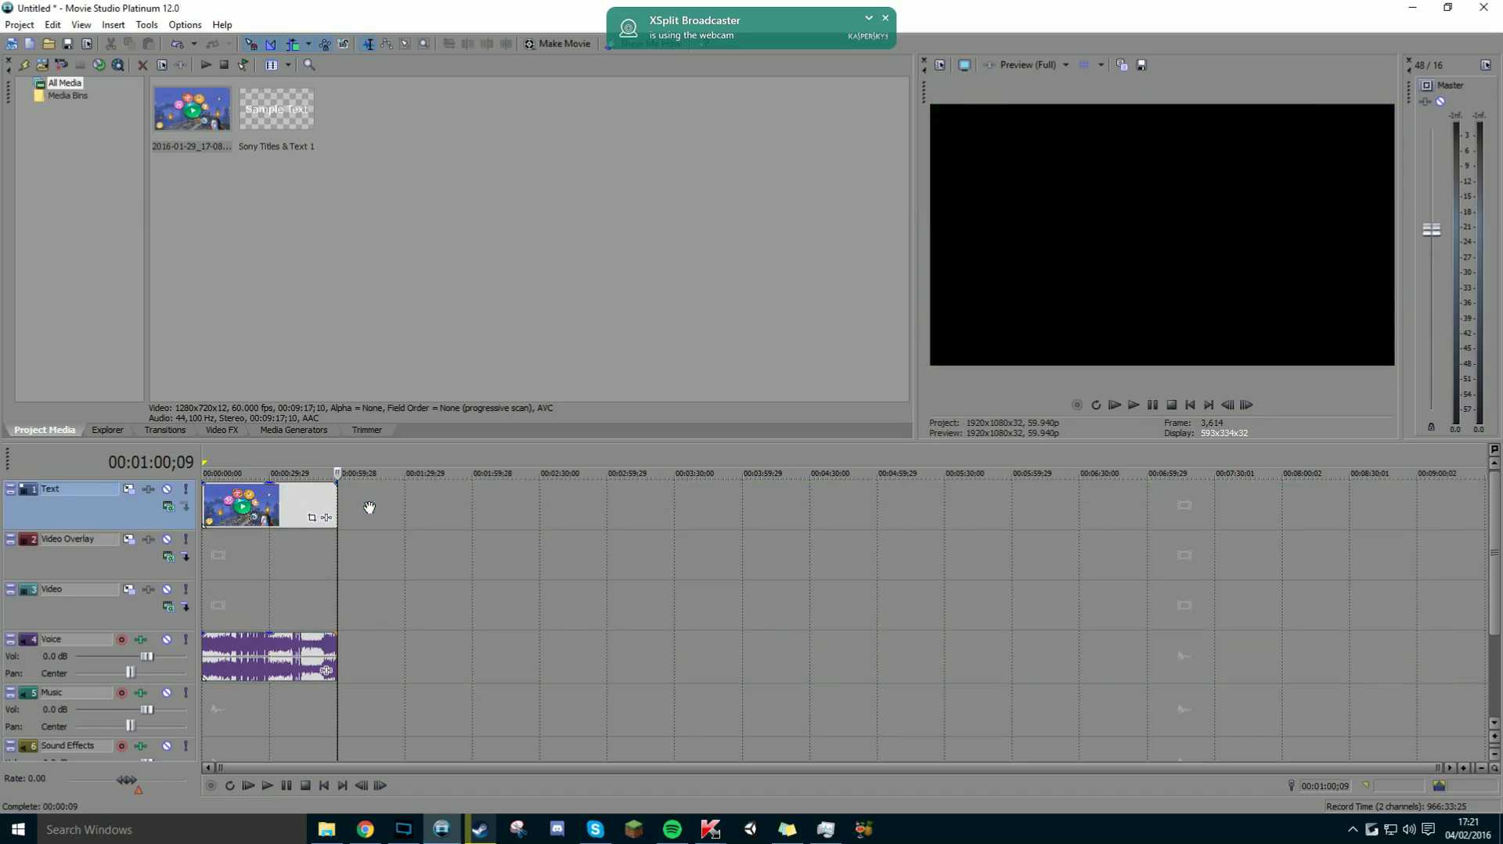
Step: Open Project > Render As and select the Youtube 1080p 60fps template
{"action": "left_click", "coordinate": [20, 25]}
{"action": "left_click", "coordinate": [71, 151]}
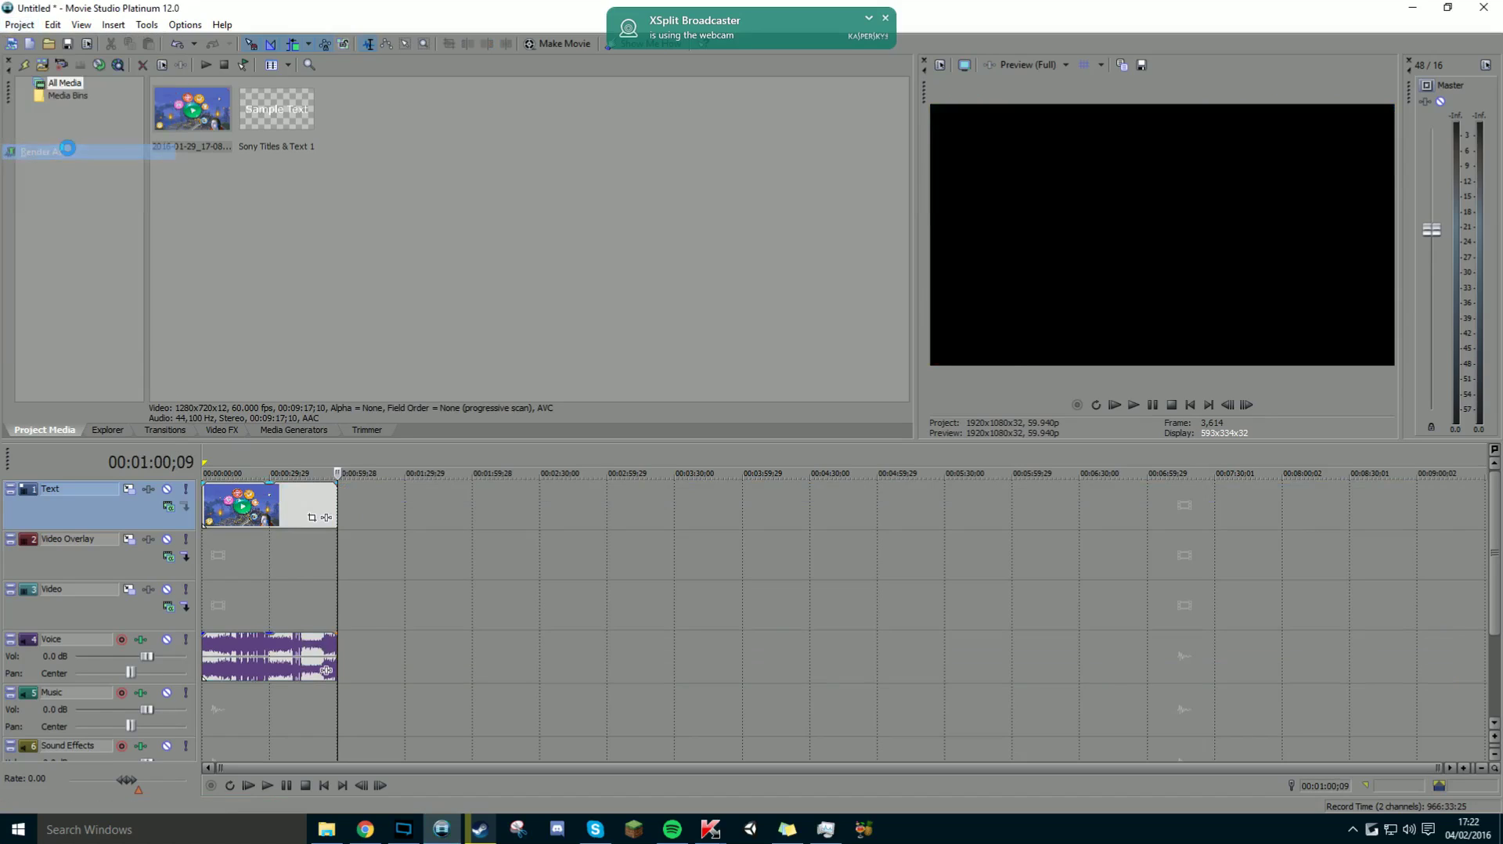
{"action": "left_click", "coordinate": [640, 342]}
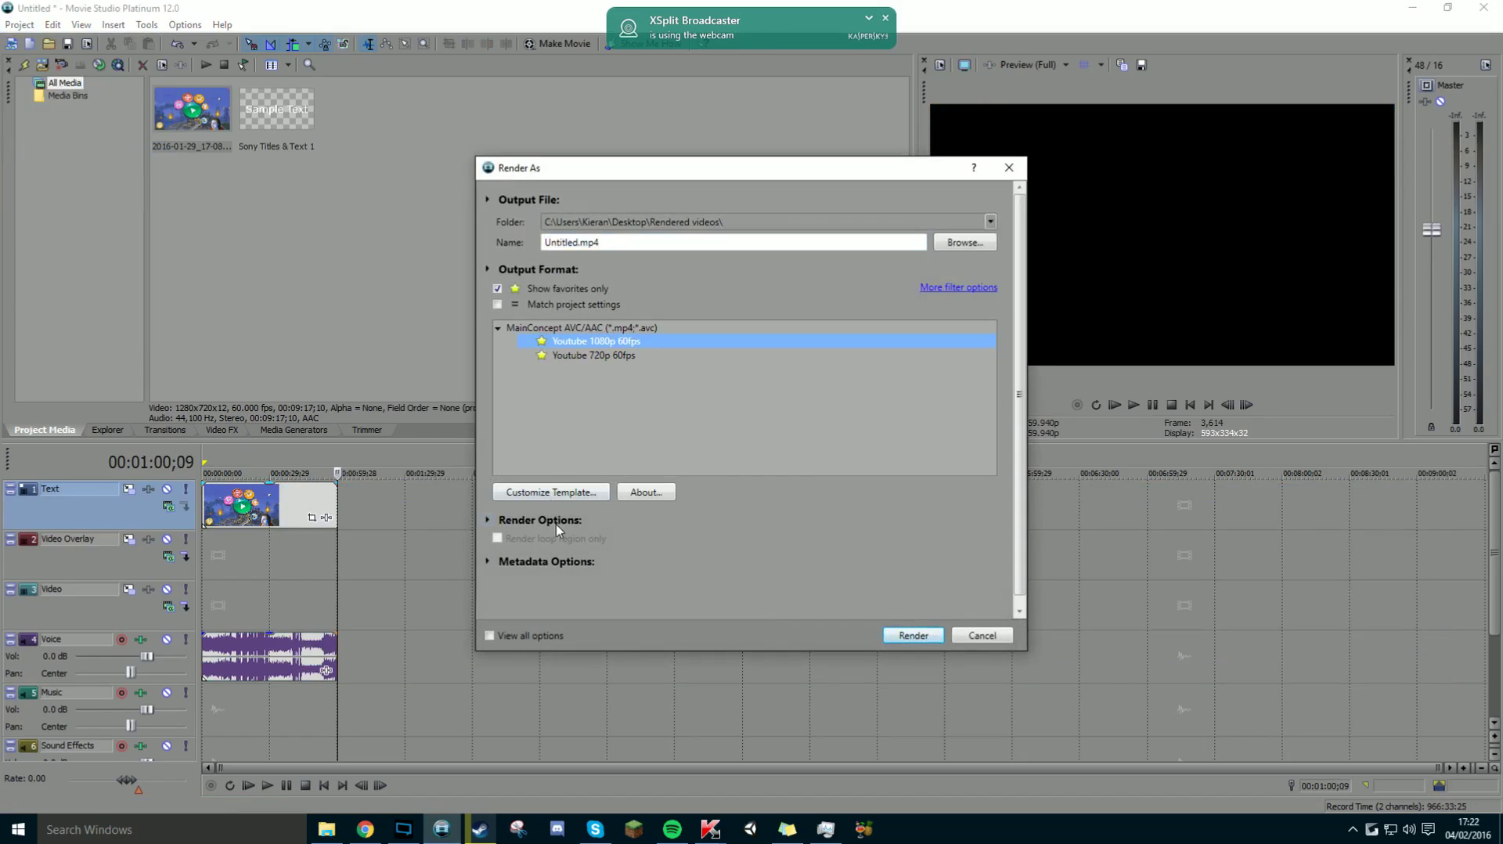
Step: Render the one-minute clip to Untitled.mp4 with the Youtube 1080p 60fps template
{"action": "left_click", "coordinate": [913, 635]}
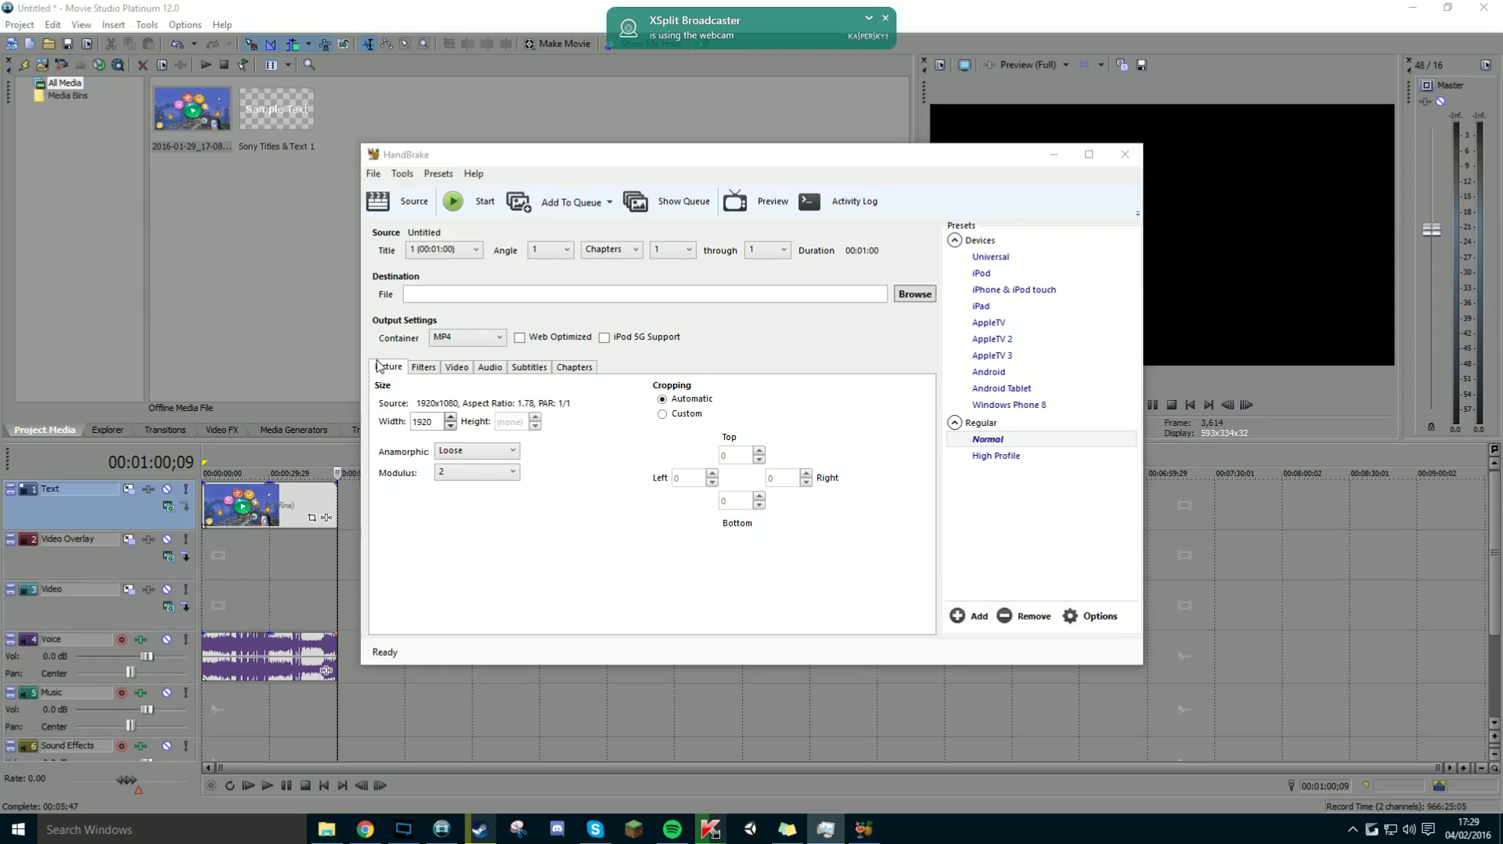
{"action": "left_click", "coordinate": [456, 367]}
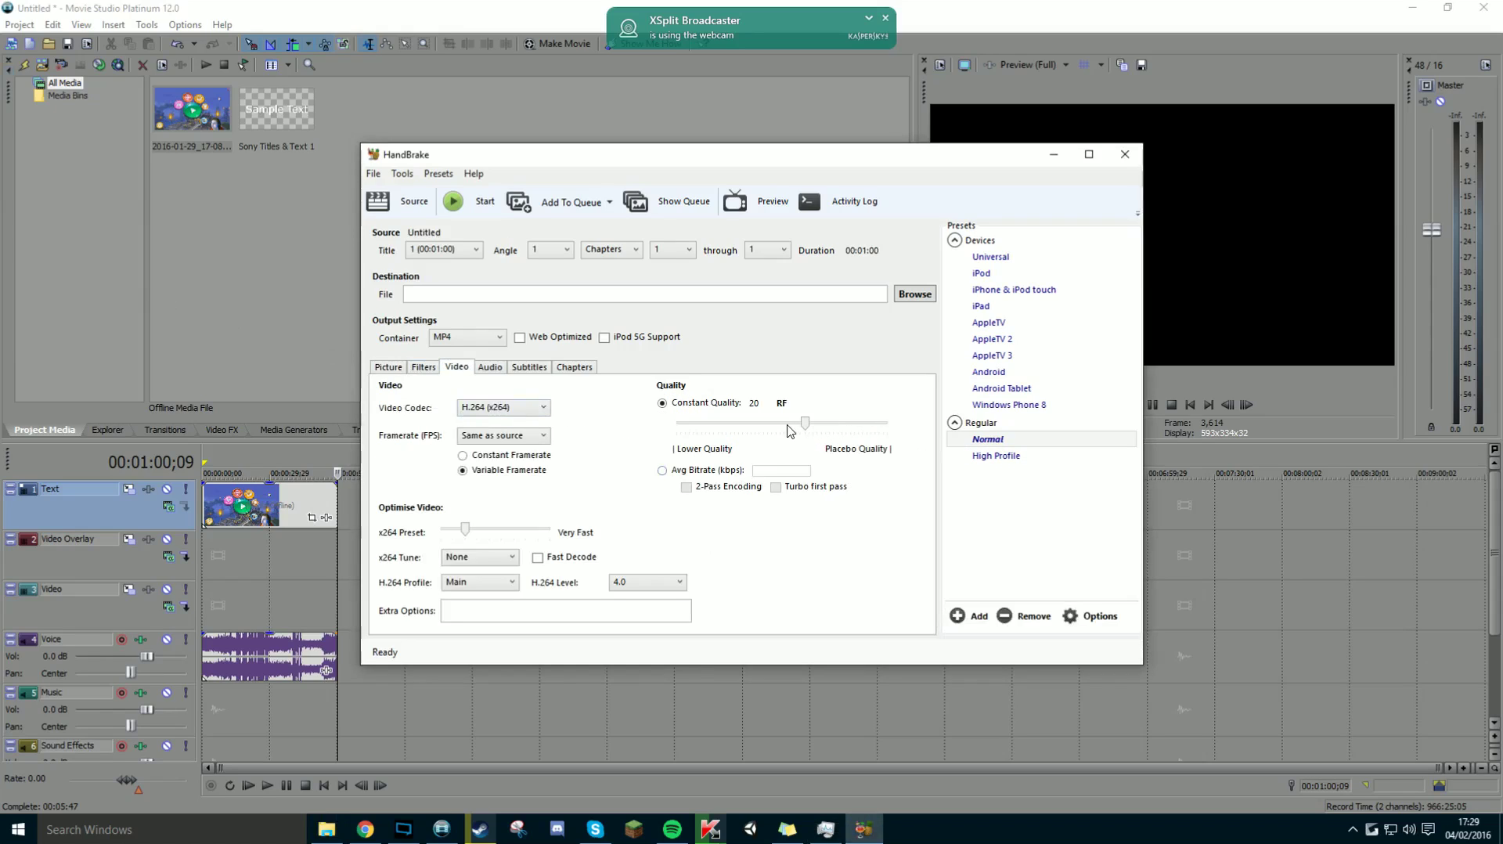
{"action": "left_click", "coordinate": [491, 367]}
{"action": "left_click", "coordinate": [688, 442]}
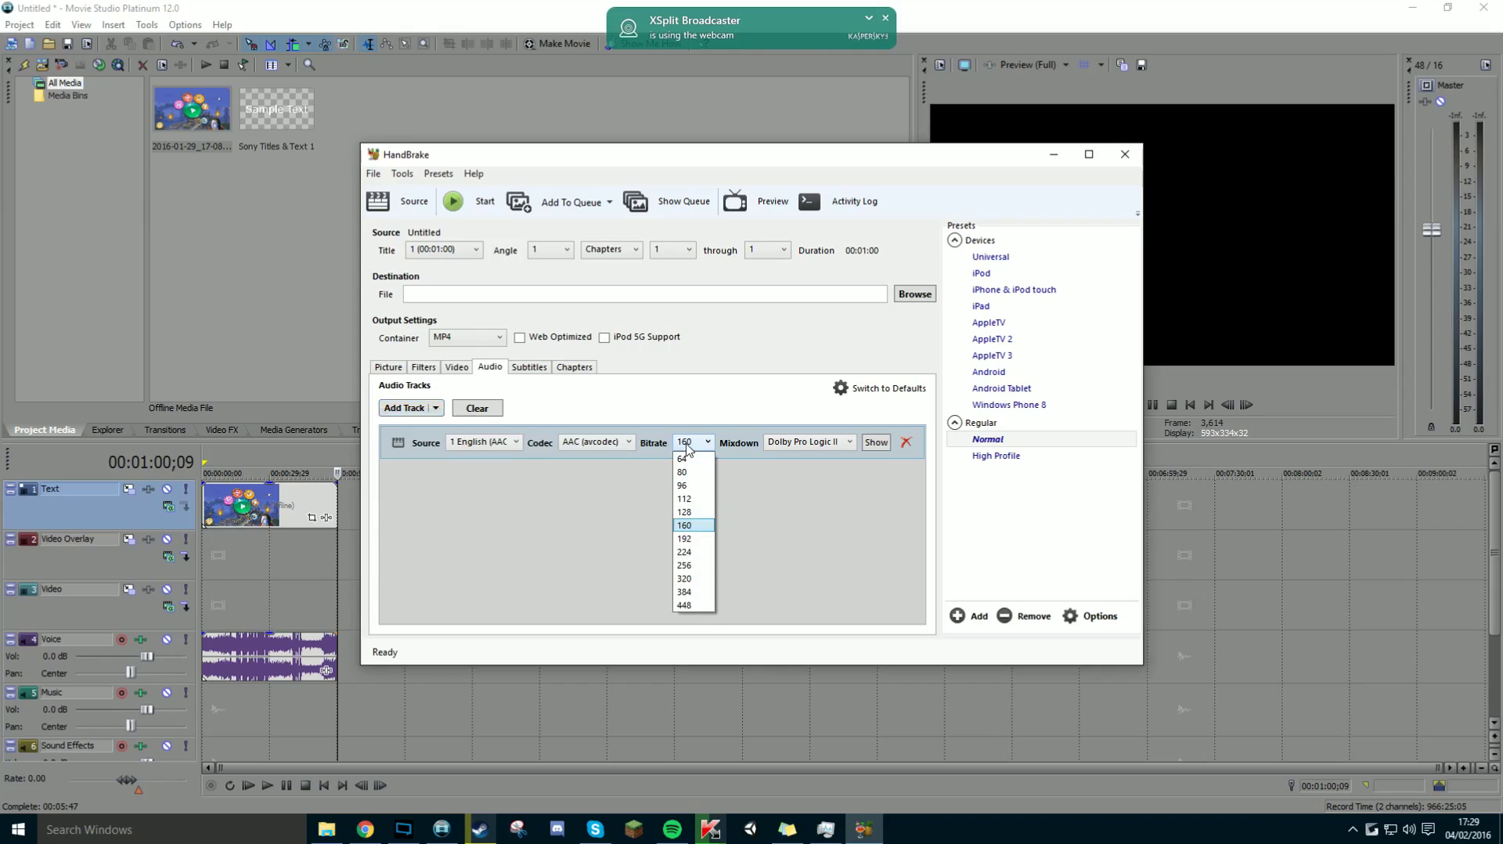
{"action": "left_click", "coordinate": [688, 443]}
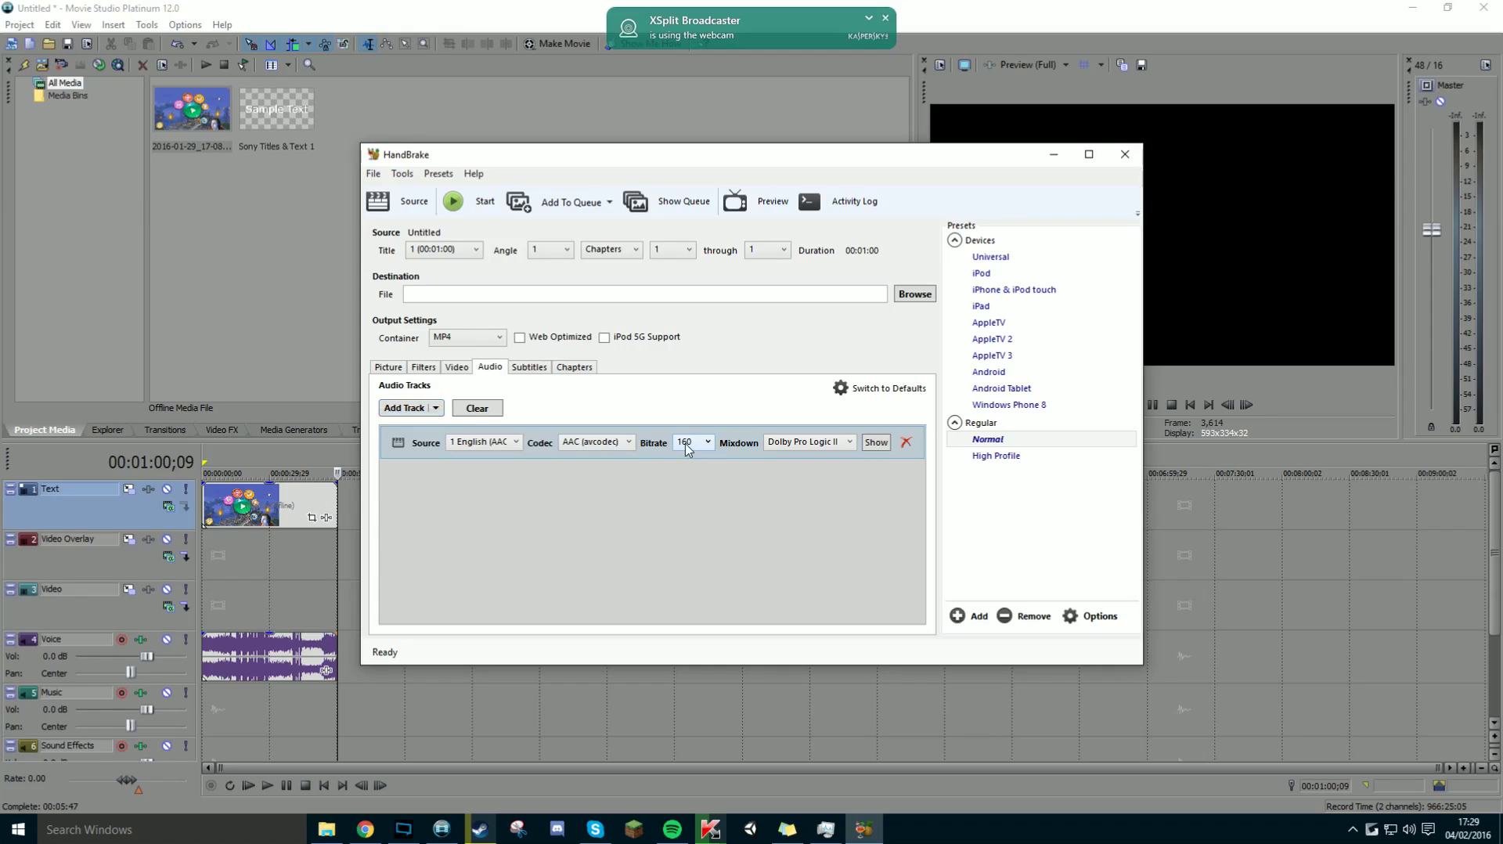
{"action": "left_click", "coordinate": [389, 368]}
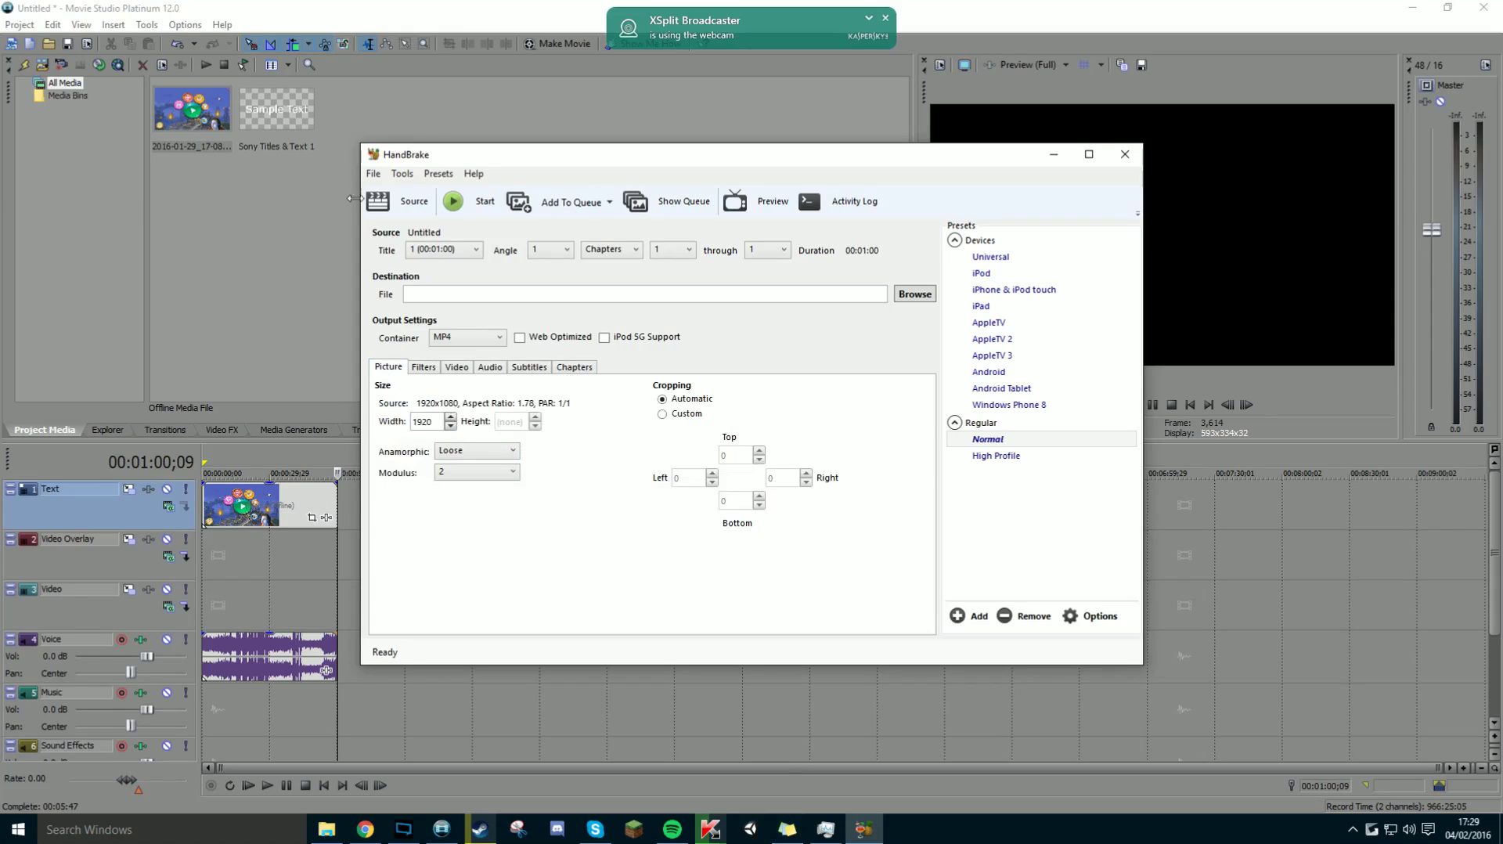
Step: Set HandBrake's output to 'test small file' and encode until the queue reports finished
{"action": "left_click", "coordinate": [914, 296]}
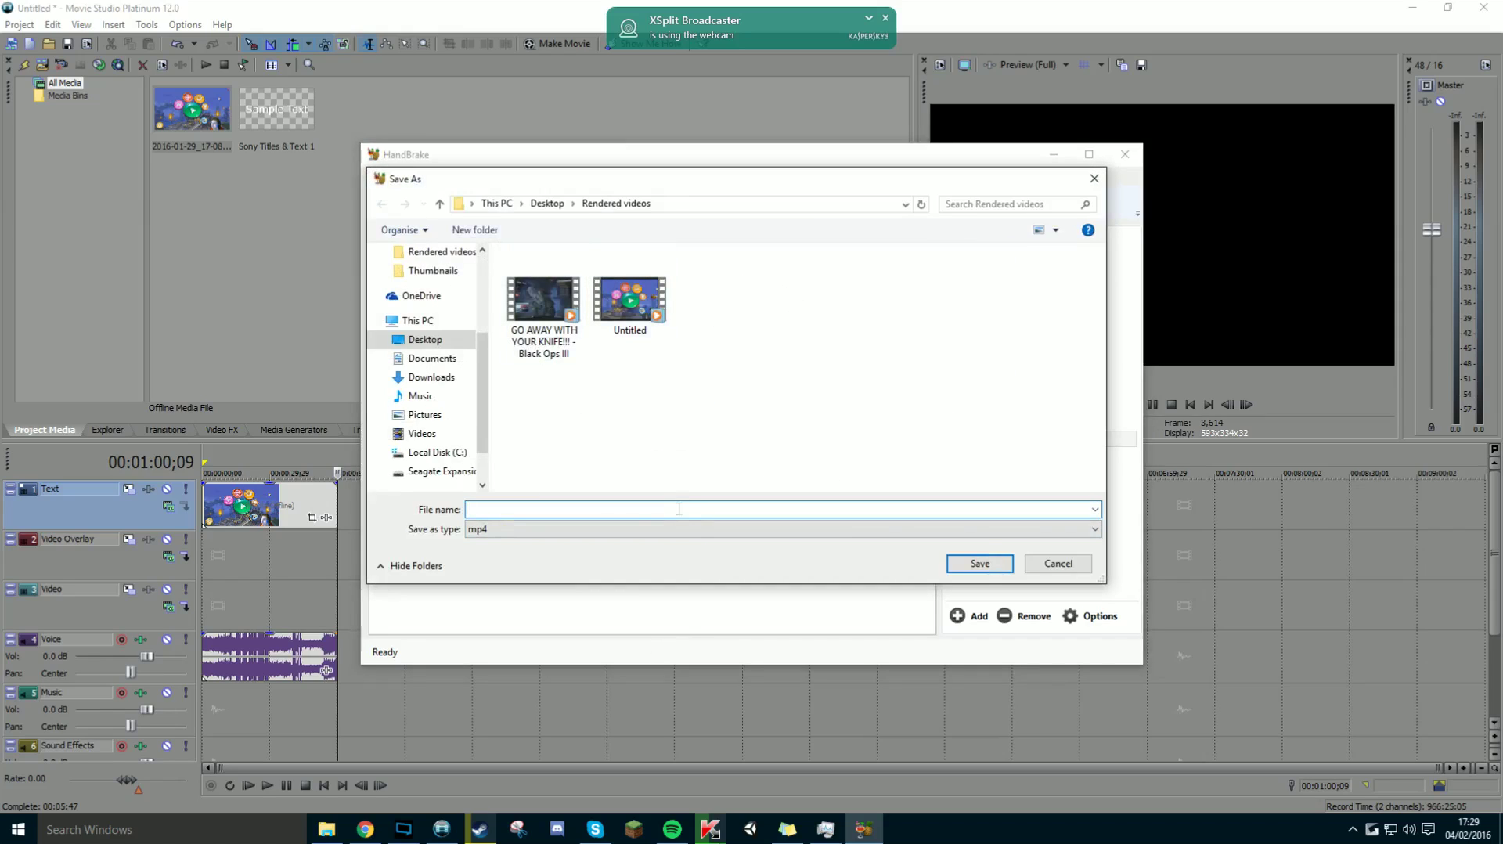
{"action": "type", "text": "test small file"}
{"action": "key", "text": "Return"}
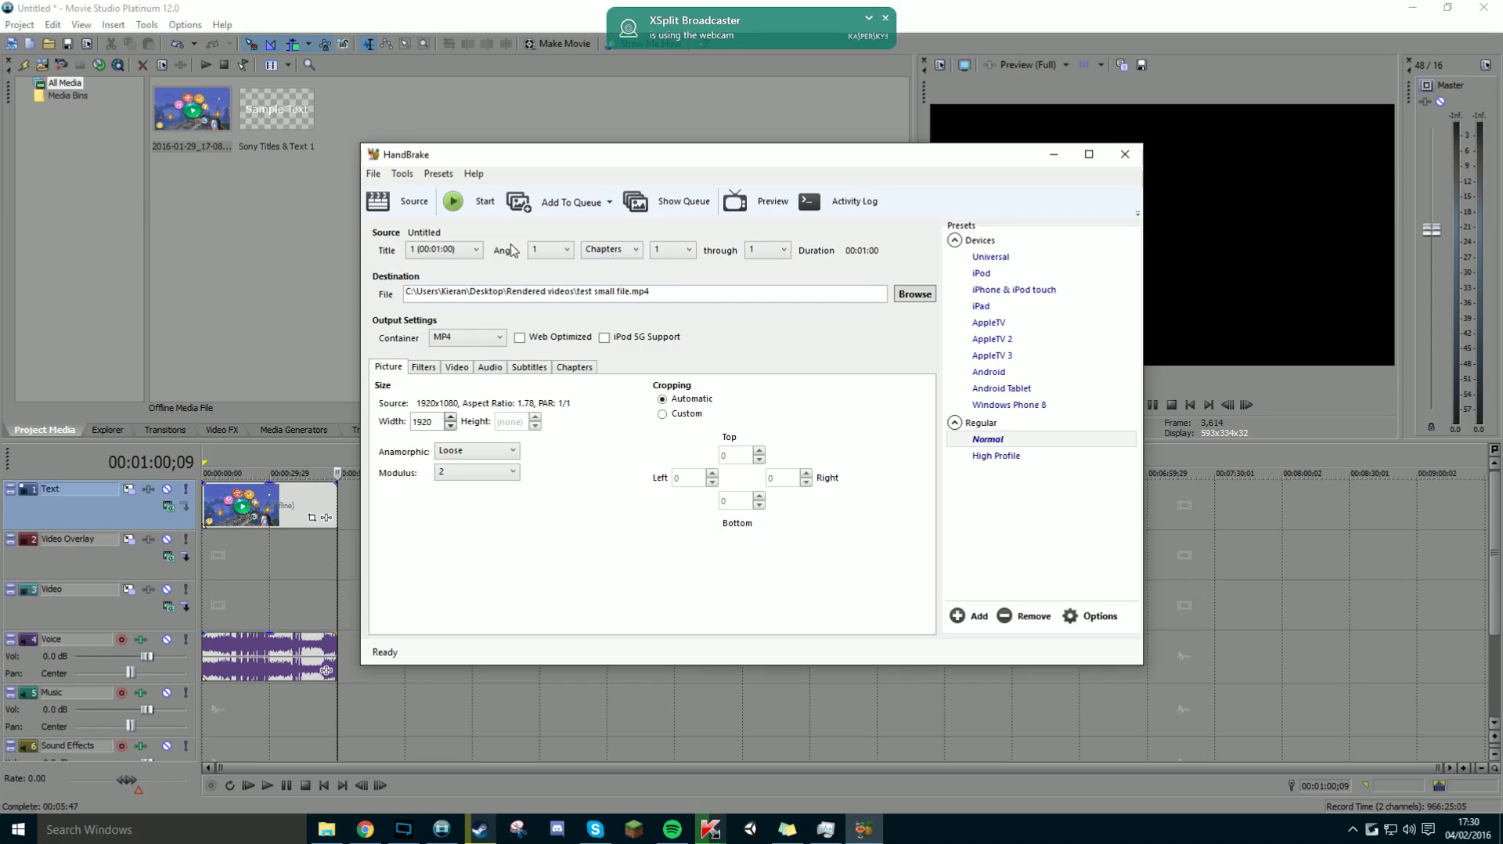
{"action": "left_click", "coordinate": [474, 214]}
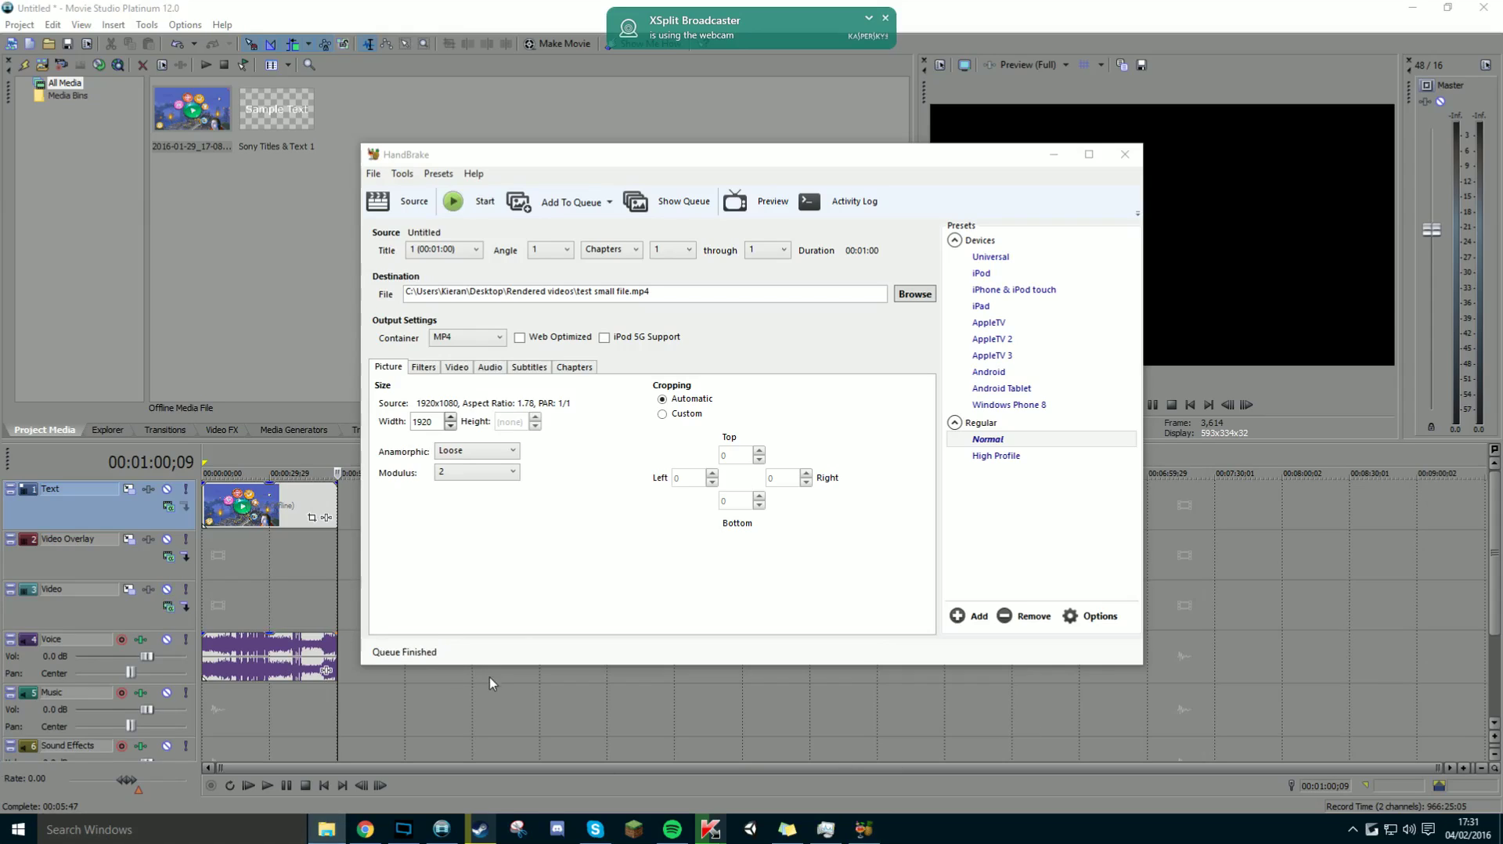
{"action": "left_click", "coordinate": [409, 657]}
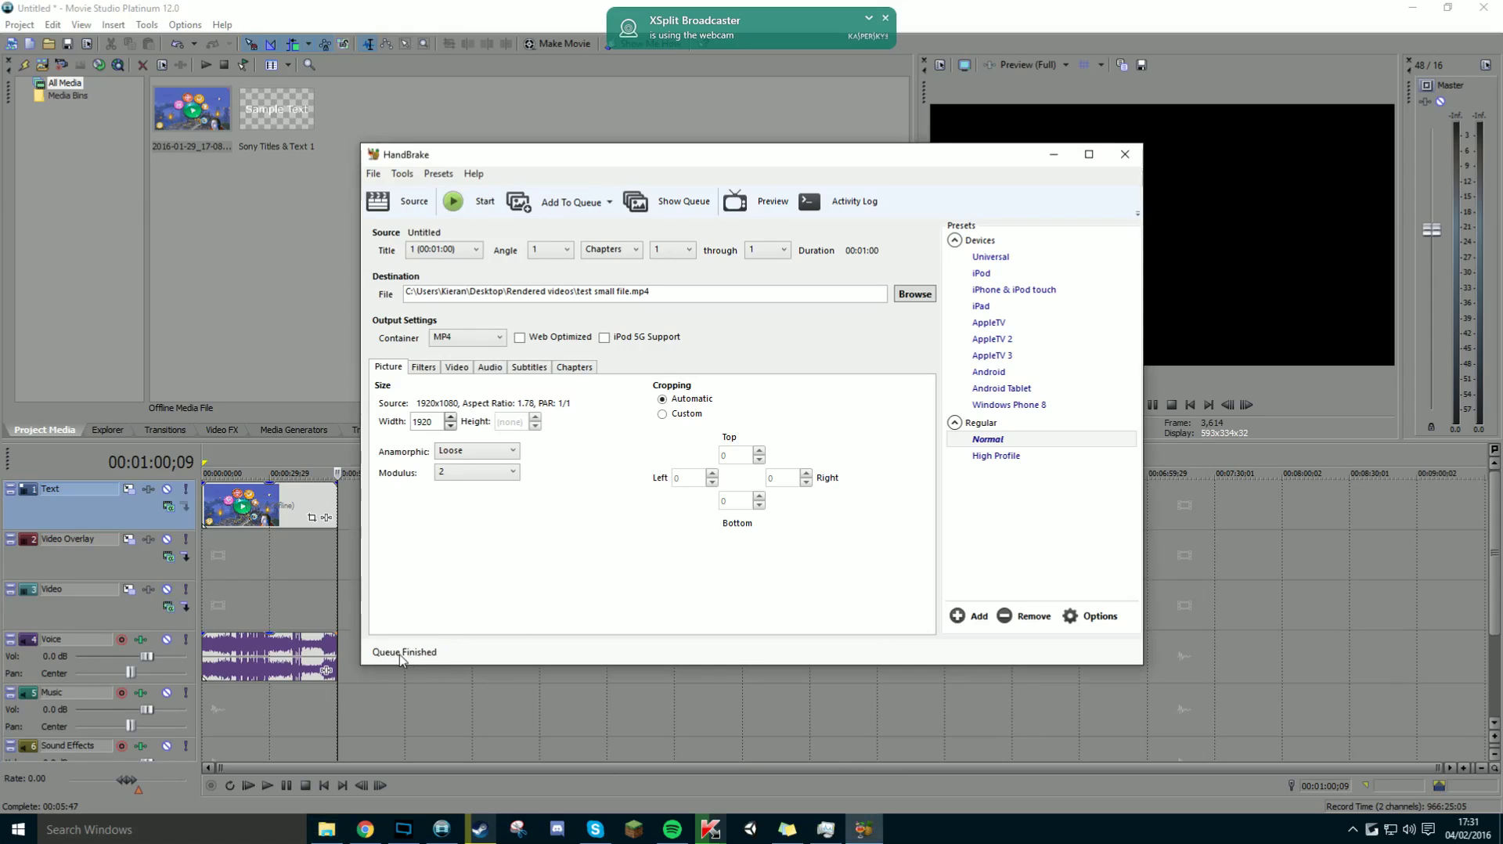
{"action": "key", "text": "super+e"}
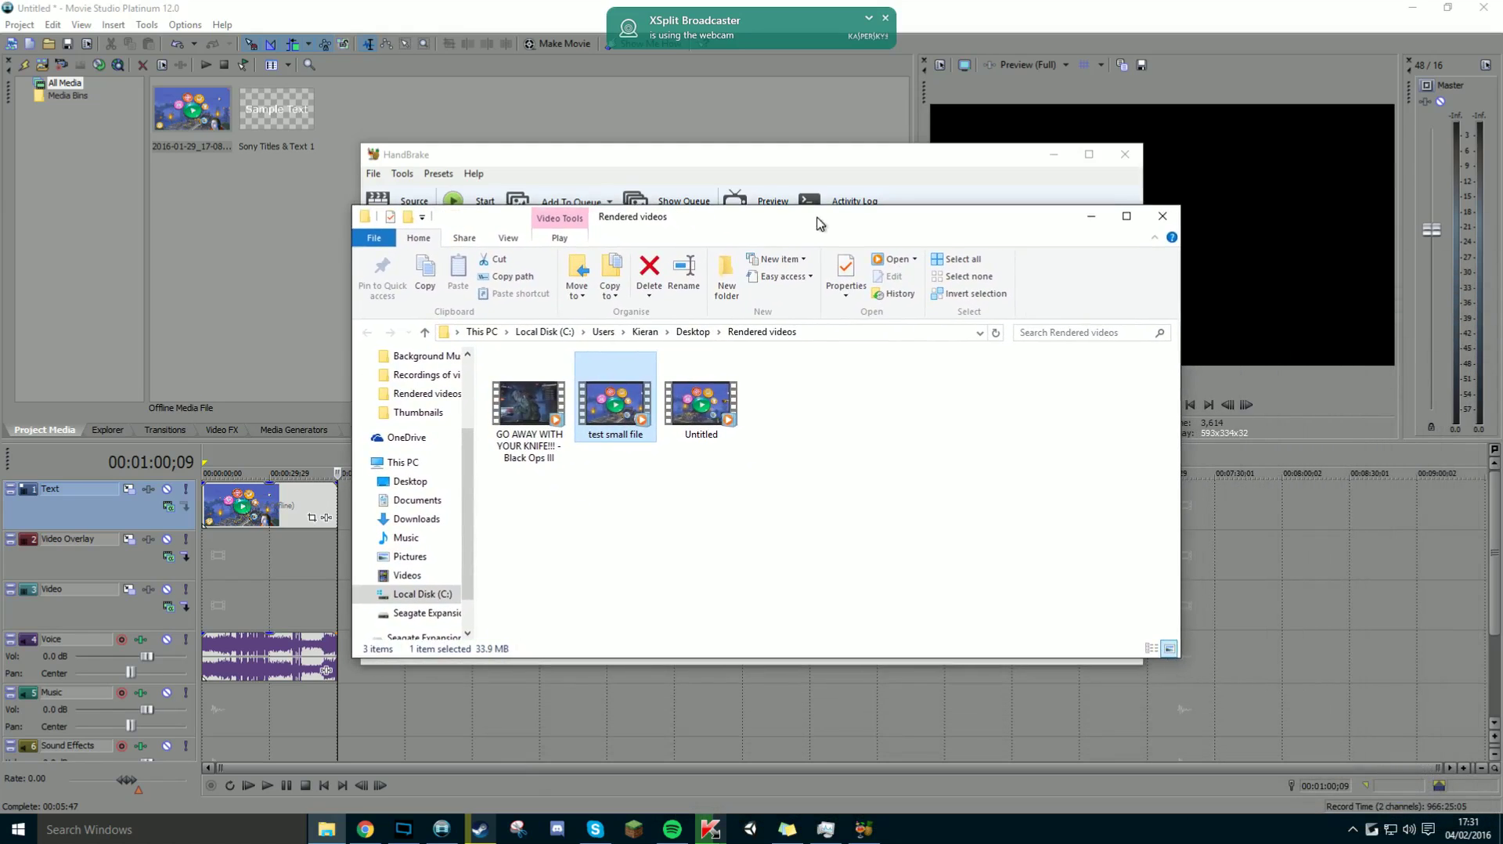
{"action": "left_click", "coordinate": [597, 458]}
{"action": "left_click", "coordinate": [610, 429]}
{"action": "left_click", "coordinate": [729, 432]}
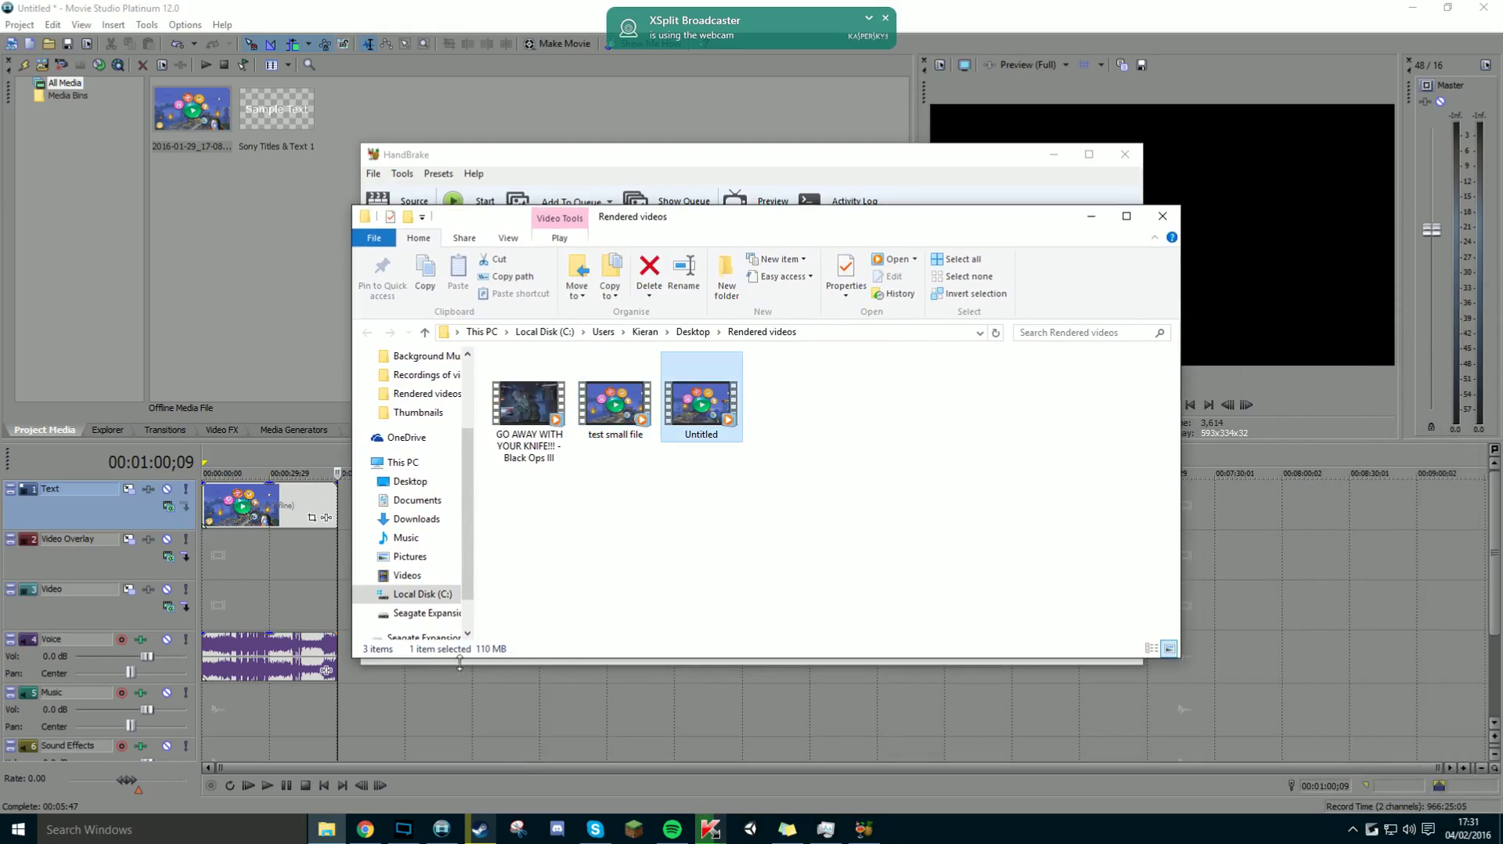
{"action": "left_click", "coordinate": [615, 433]}
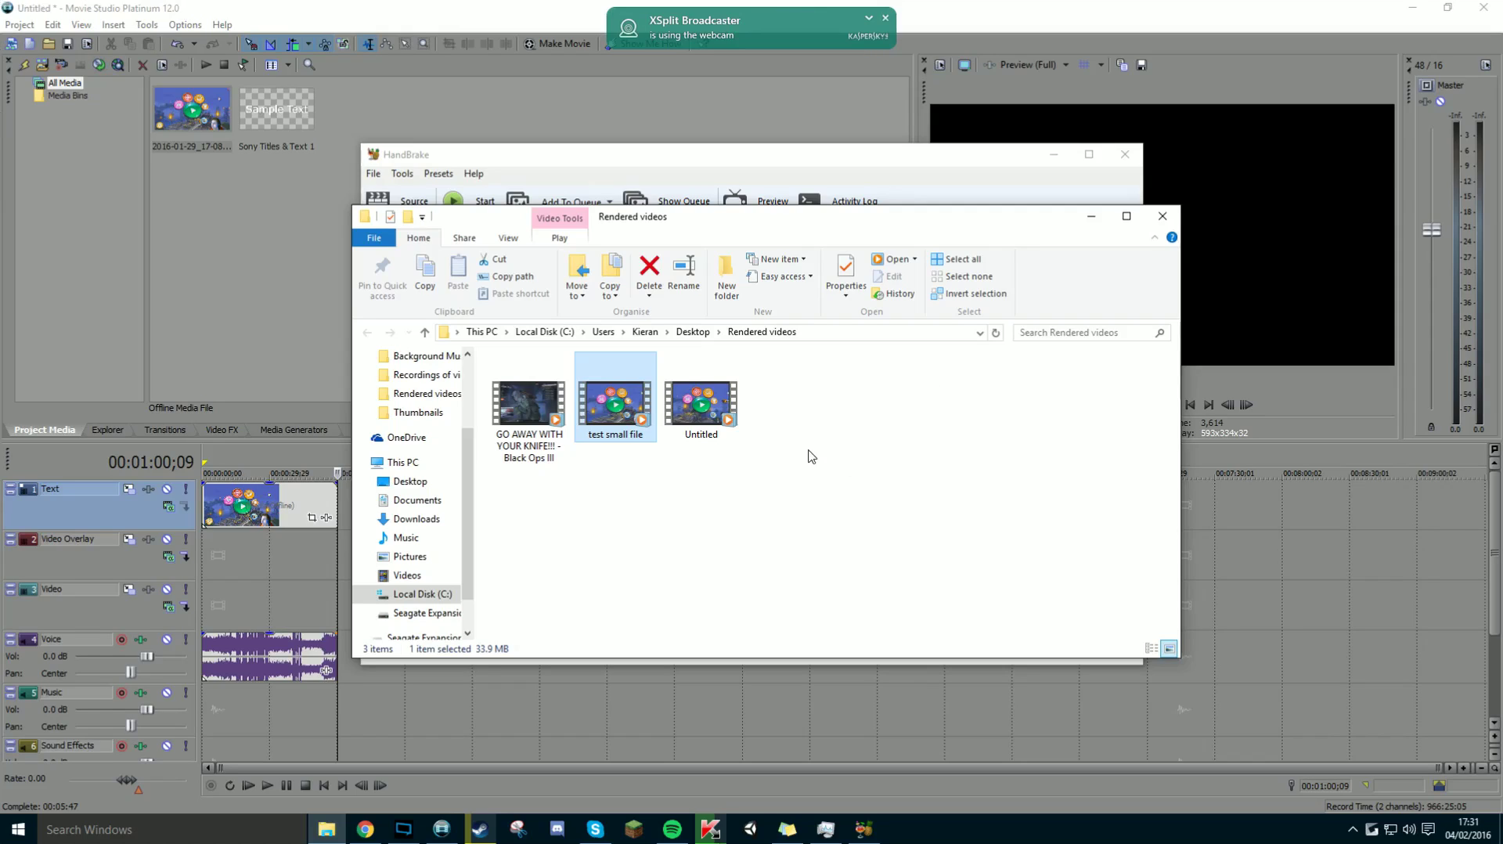
{"action": "left_click", "coordinate": [760, 438]}
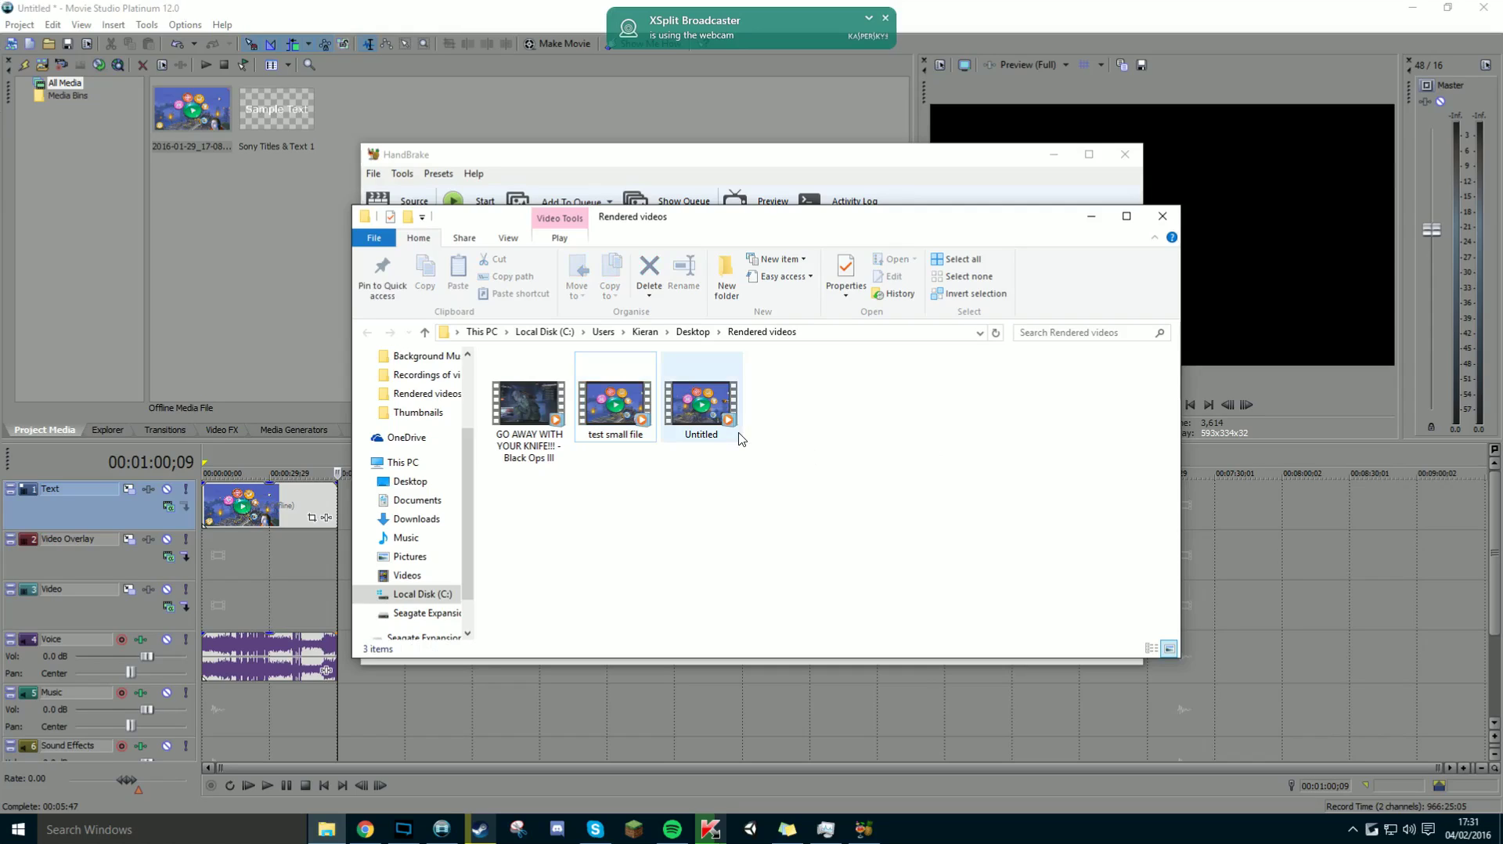
{"action": "left_click", "coordinate": [517, 433]}
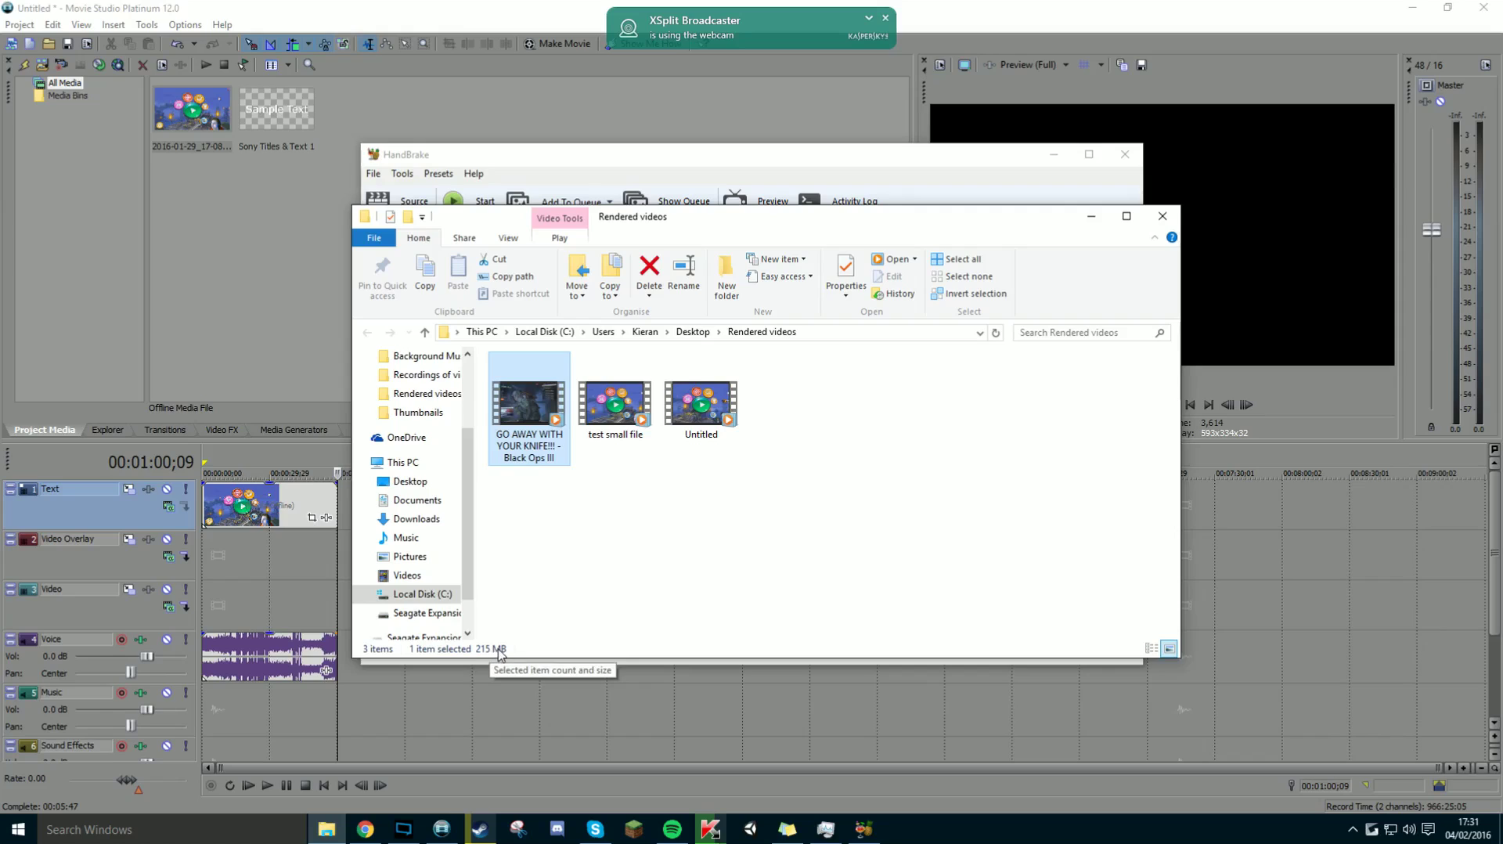
{"action": "left_click", "coordinate": [651, 556]}
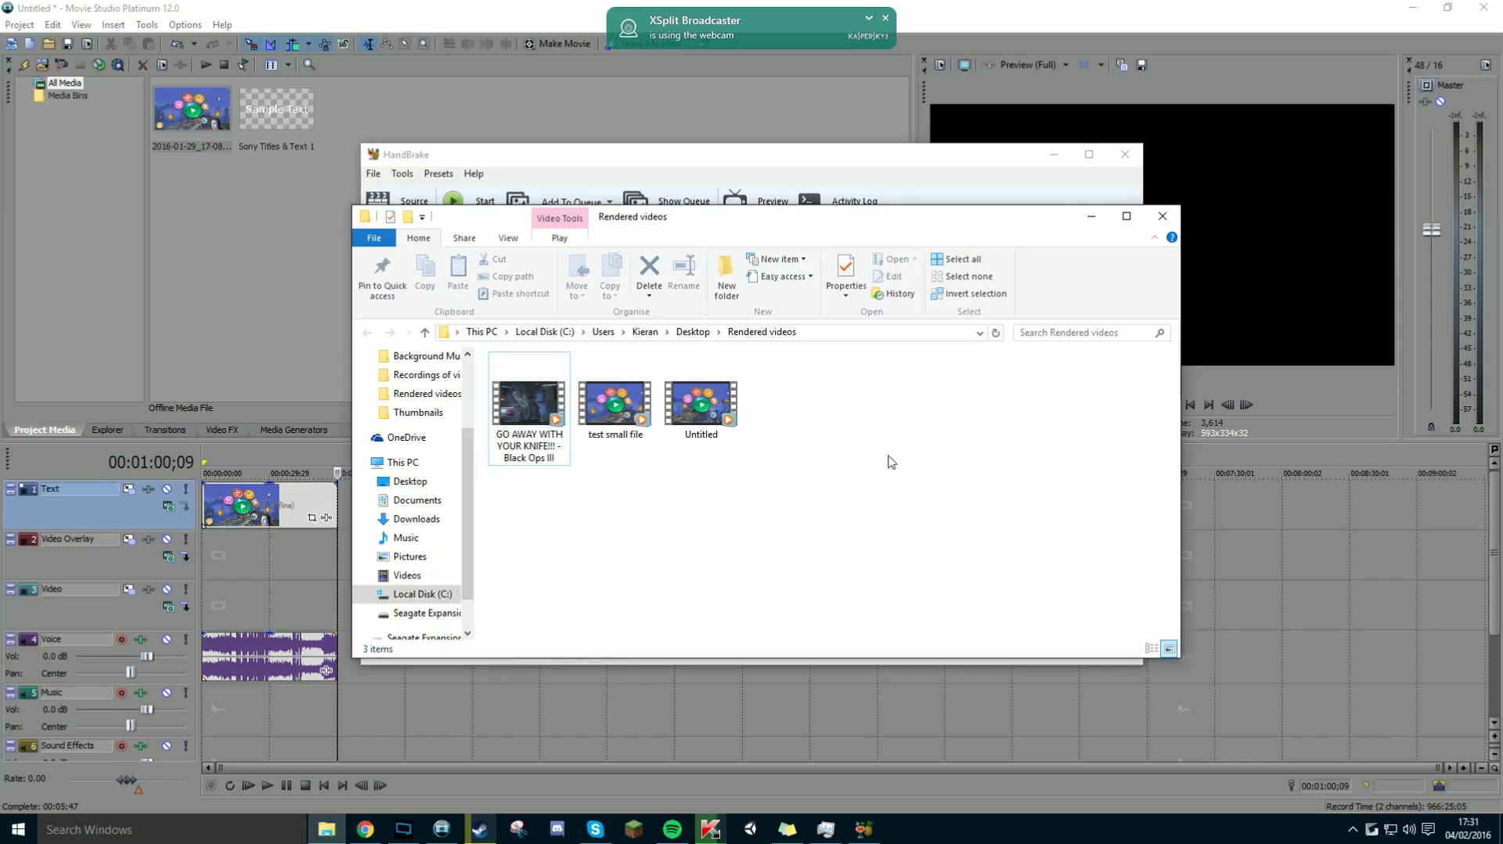
{"action": "left_click", "coordinate": [636, 202]}
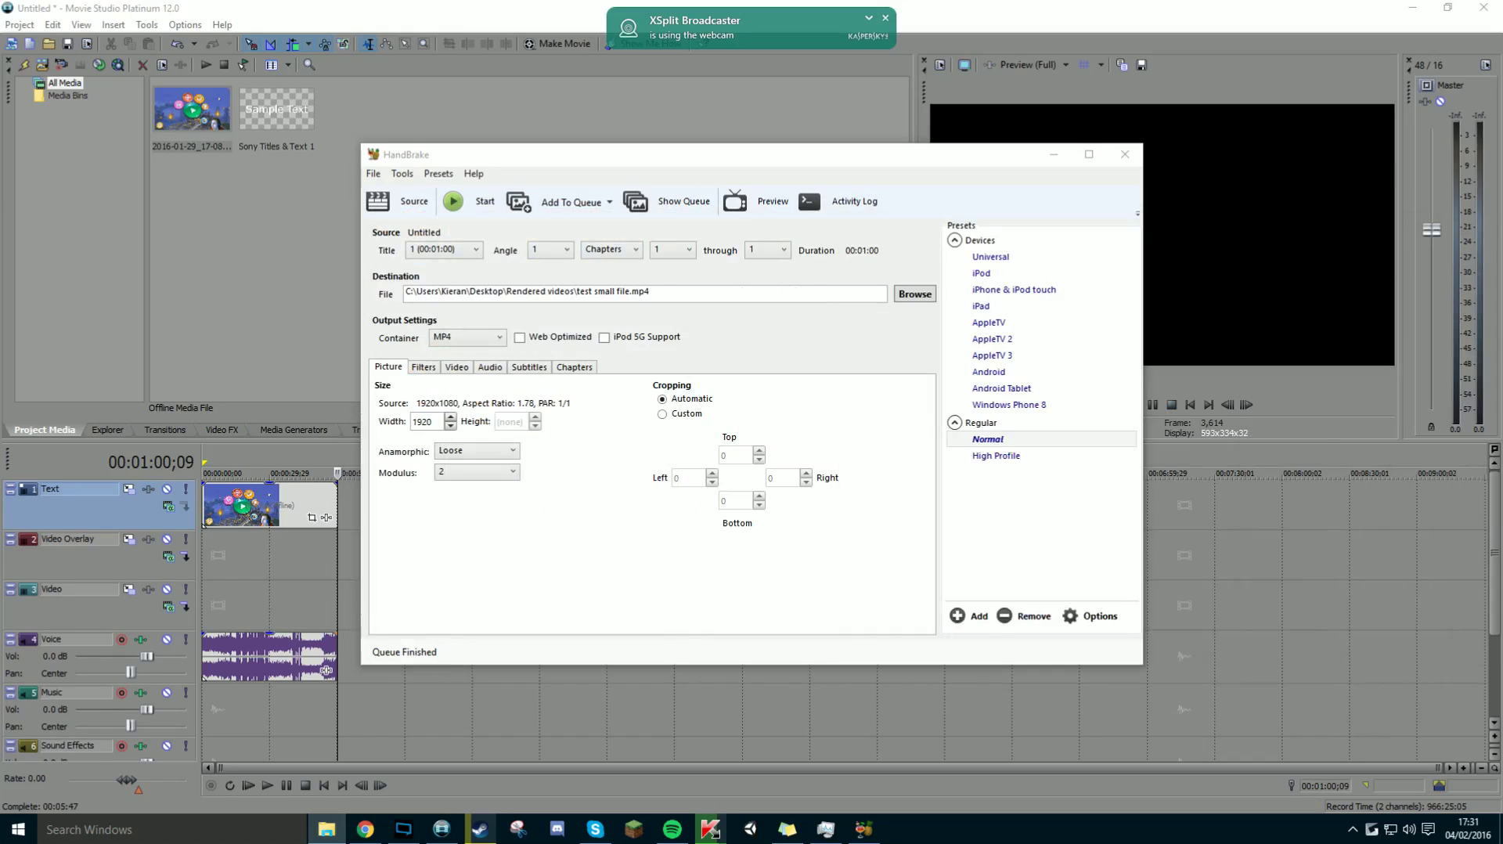